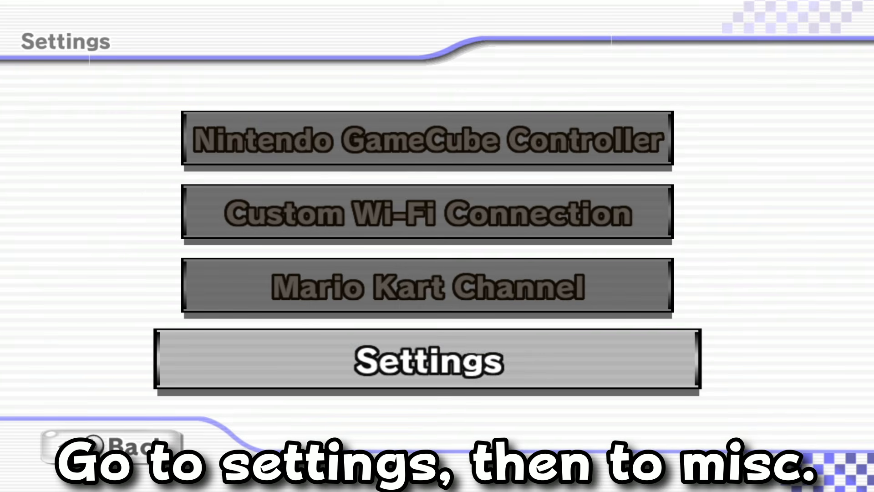
# Step: Open the Misc page of the game's settings and check that Patches is set to Enabled
pyautogui.press('Return')
pyautogui.press('Right')
pyautogui.press('Right')
pyautogui.press('Down')
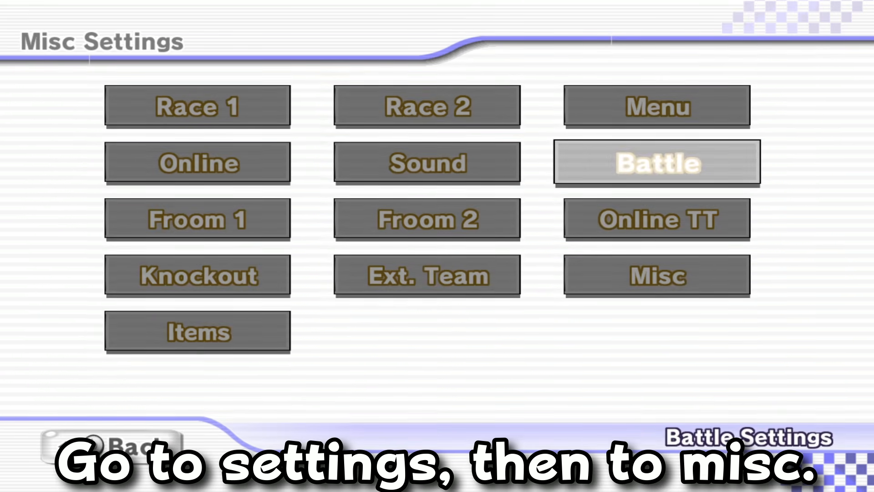
pyautogui.press('Down')
pyautogui.press('Down')
pyautogui.press('Return')
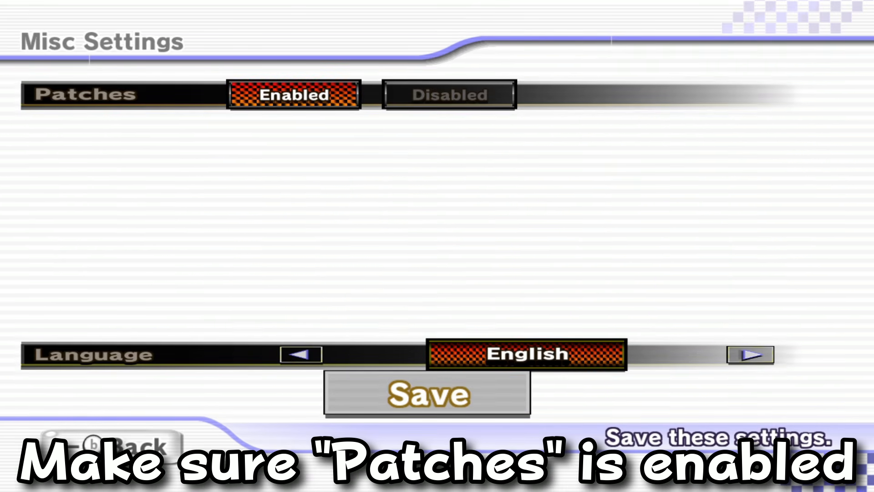
pyautogui.press('Up')
pyautogui.press('Up')
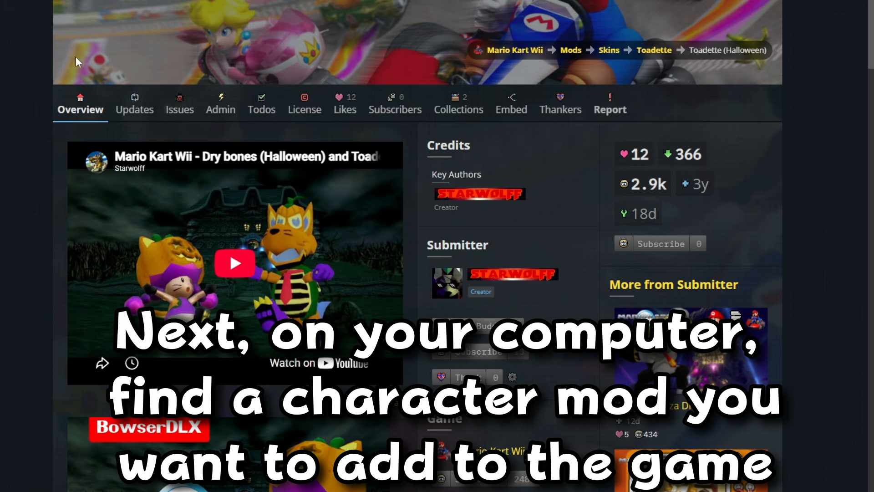
# Step: Review the Toadette (Halloween) mod page and download toadette_halloween_.zip
pyautogui.scroll(1, 129, 75)
pyautogui.scroll(-15, 130, 75)
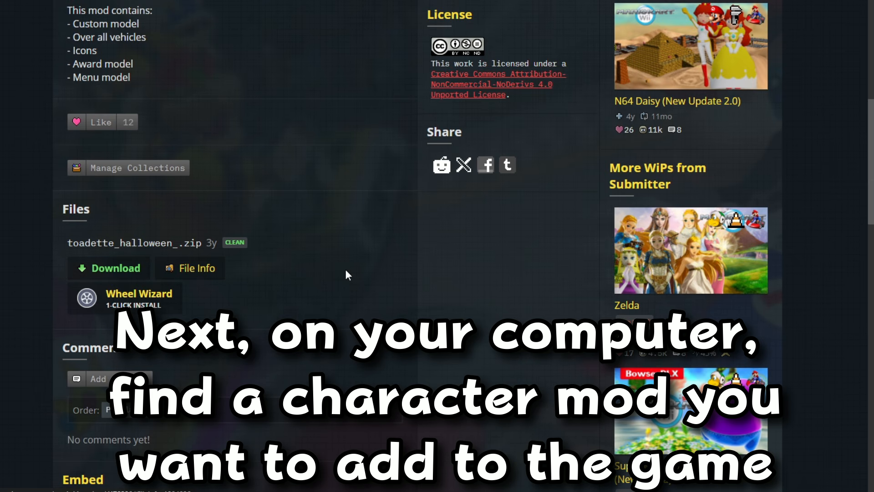
pyautogui.scroll(10, 347, 270)
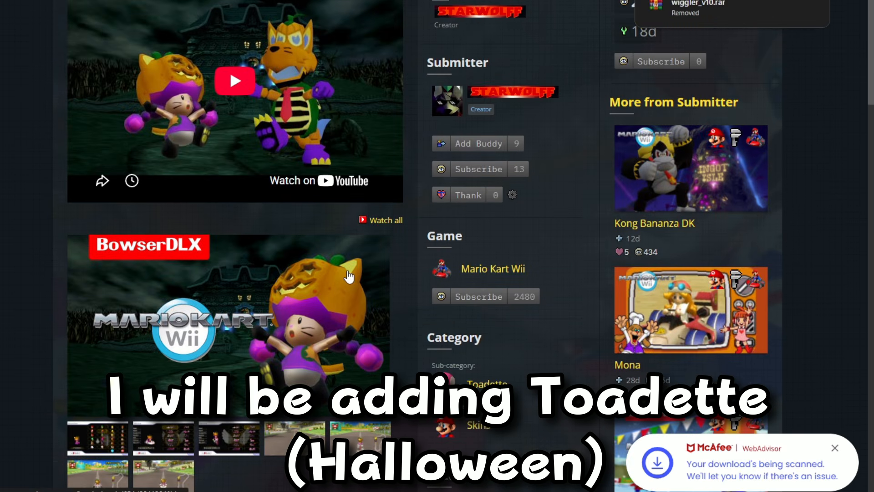
pyautogui.scroll(3, 347, 270)
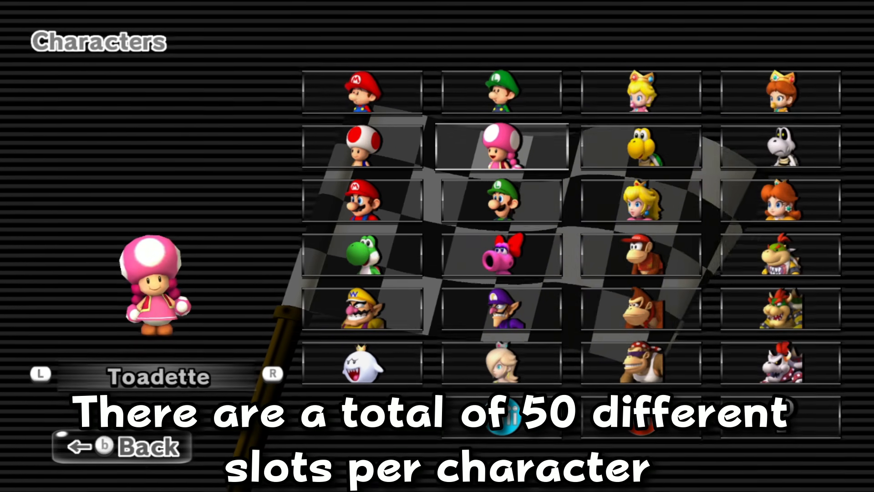
# Step: Cycle through Toadette's variants on the character selection screen to check which custom slots are already taken
pyautogui.press('r')
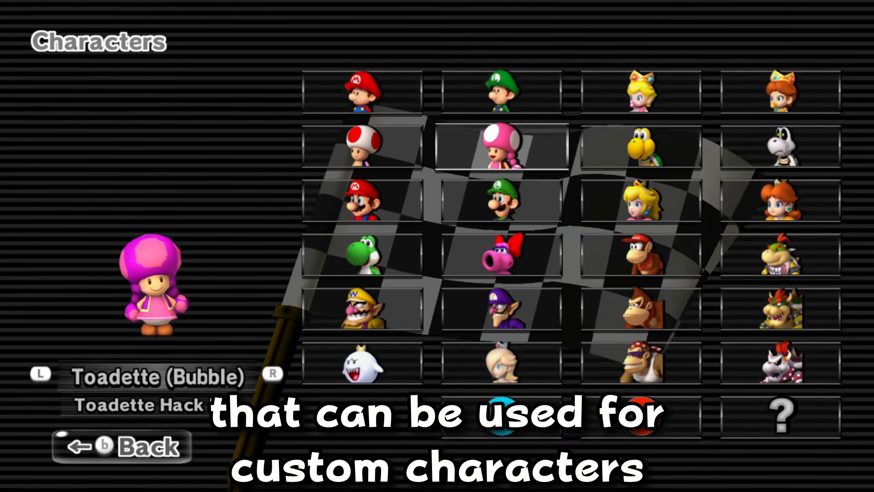
pyautogui.press('r')
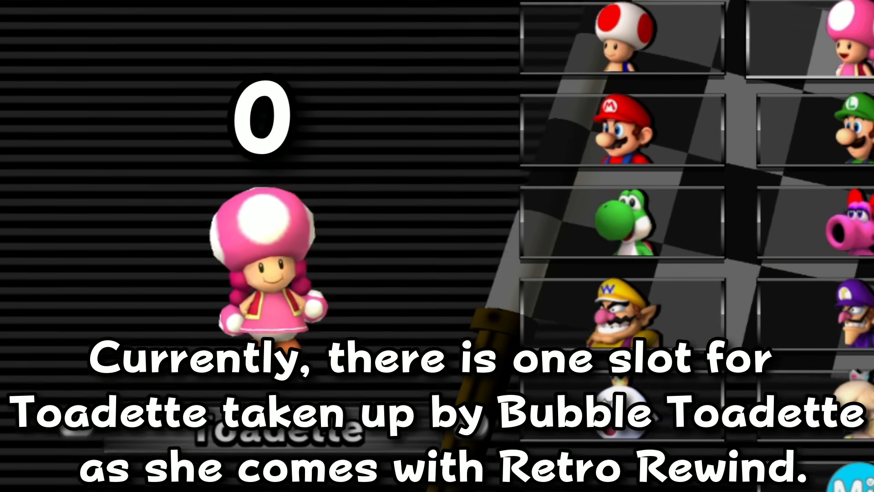
pyautogui.press('r')
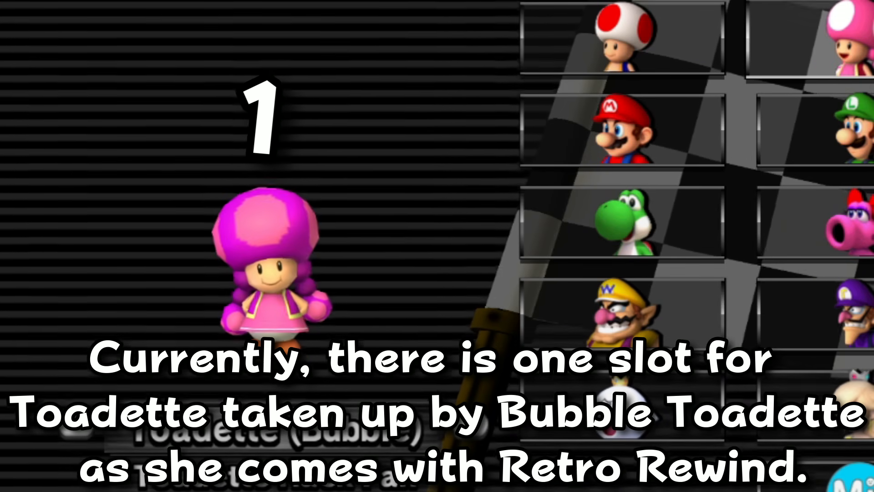
pyautogui.press('r')
pyautogui.press('r')
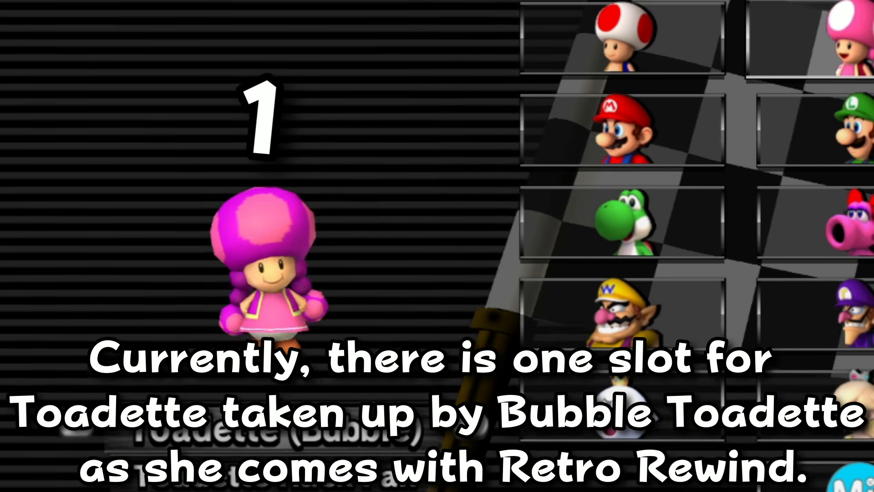
pyautogui.press('r')
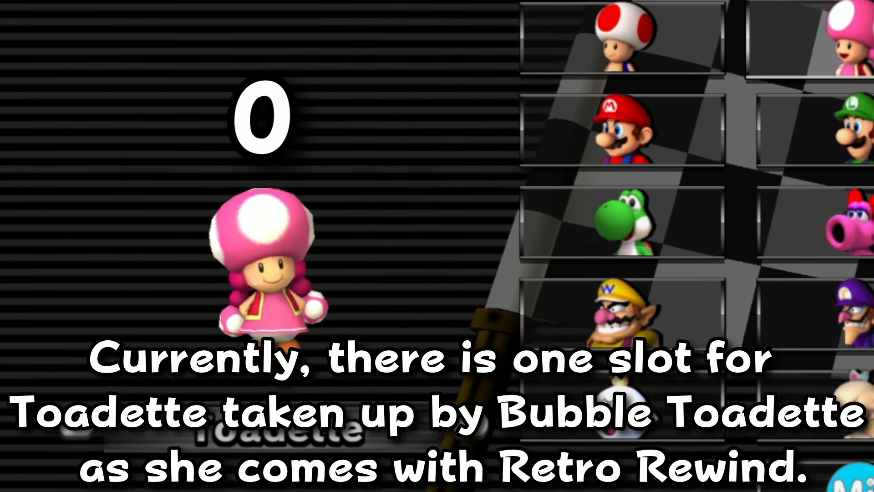
pyautogui.press('r')
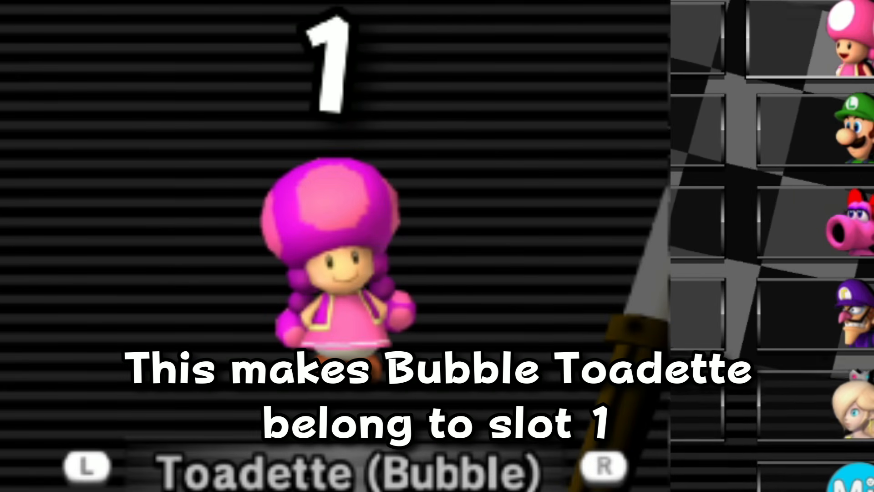
pyautogui.press('r')
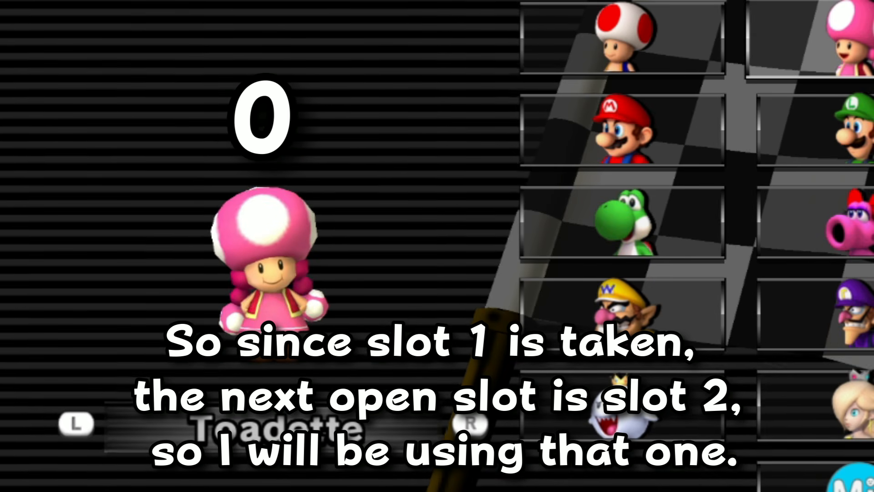
pyautogui.press('r')
pyautogui.press('r')
pyautogui.press('r')
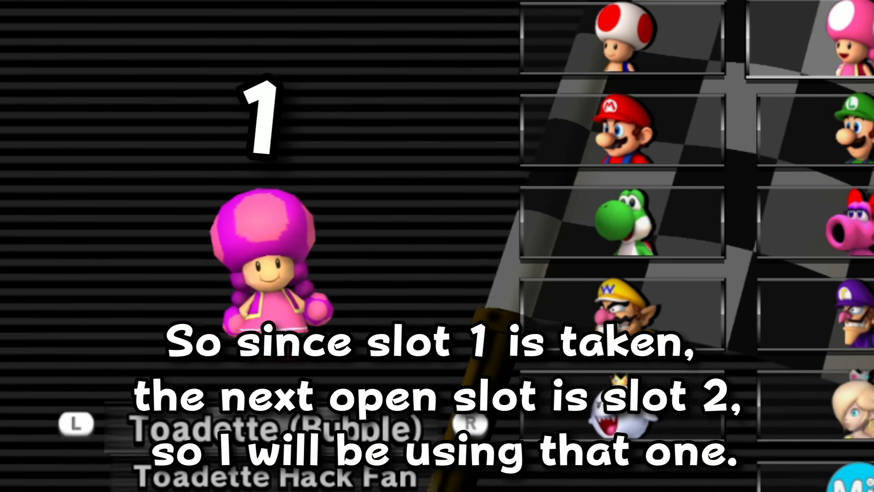
pyautogui.press('r')
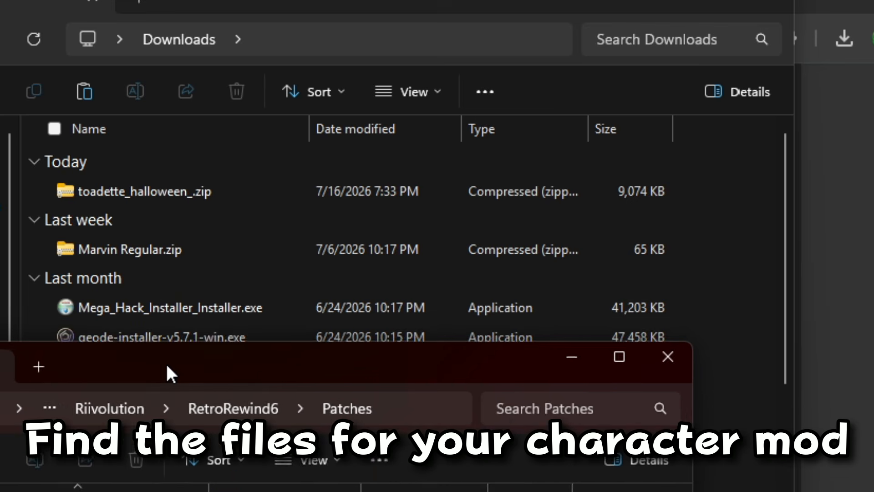
# Step: Extract toadette_halloween_.zip into its own folder in Downloads and delete the zip file
pyautogui.moveTo(165, 361); pyautogui.dragTo(175, 389)
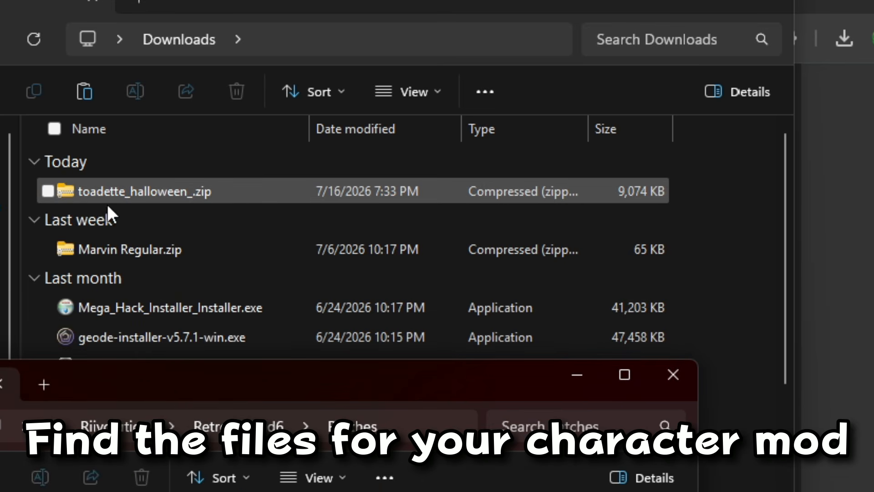
pyautogui.click(107, 203)
pyautogui.rightClick(394, 117)
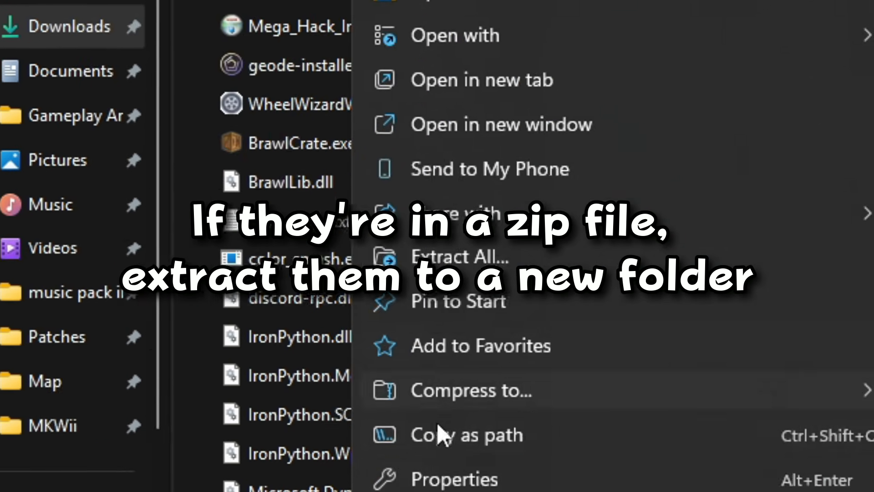
pyautogui.click(444, 412)
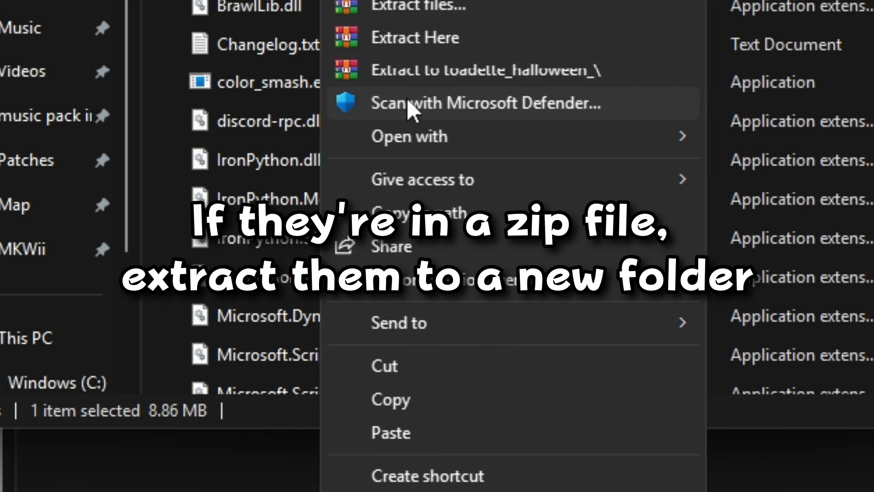
pyautogui.click(409, 71)
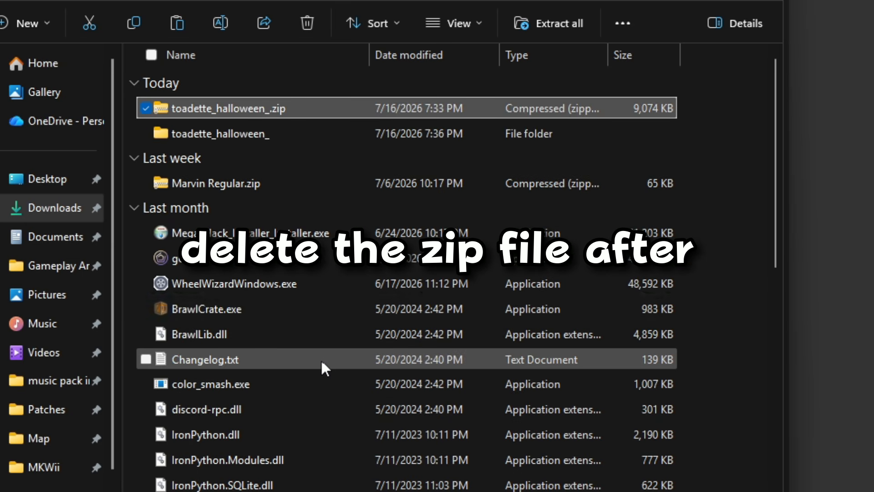
pyautogui.click(308, 24)
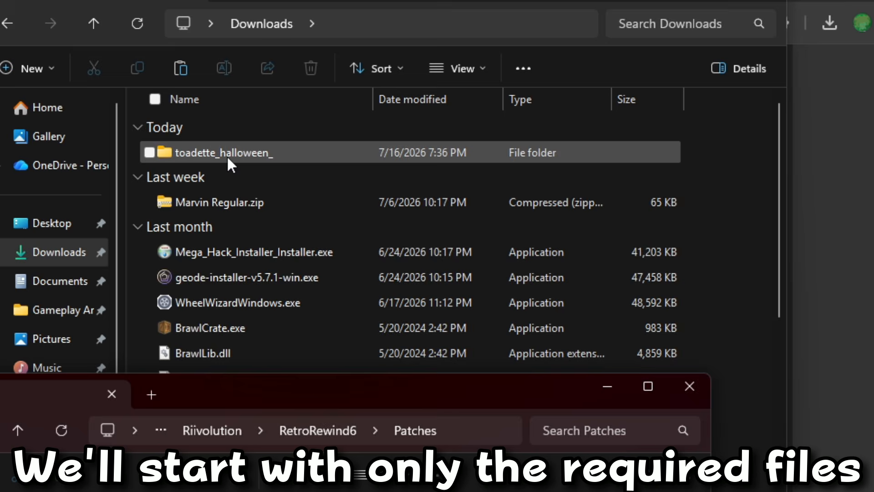
# Step: Open the Driver folder inside the extracted Toadette (Halloween) mod and select kk.brres
pyautogui.doubleClick(227, 152)
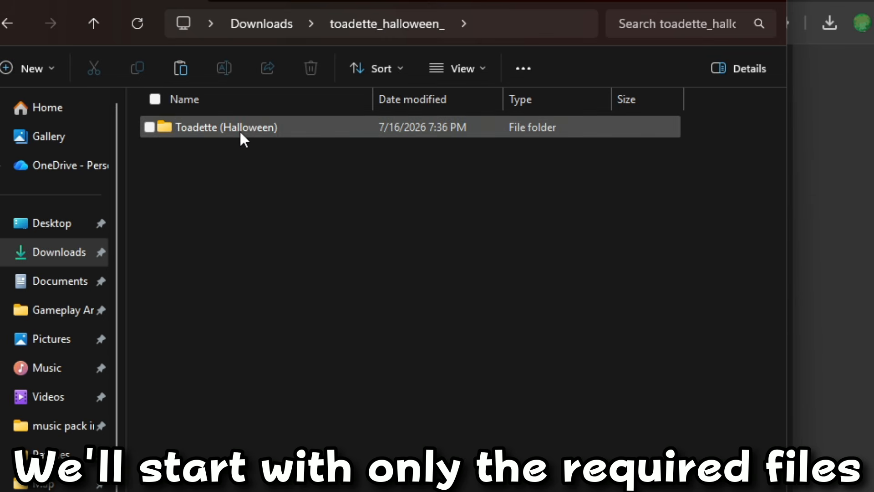
pyautogui.doubleClick(226, 128)
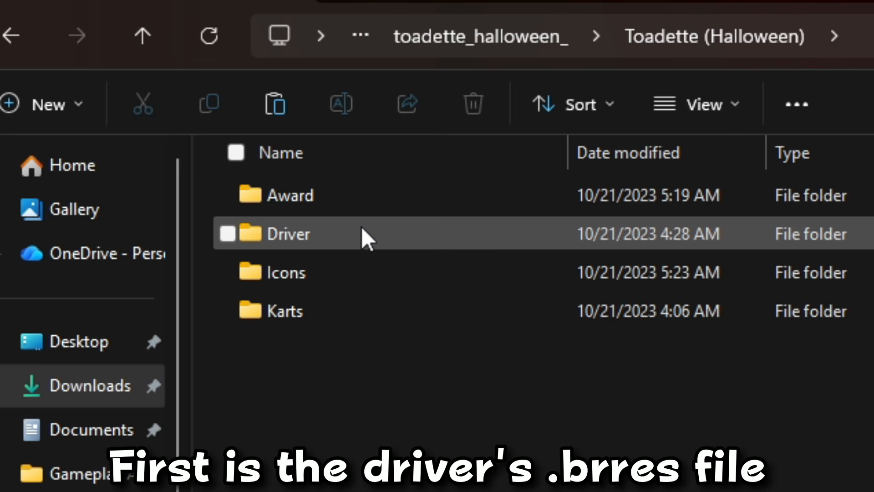
pyautogui.doubleClick(228, 152)
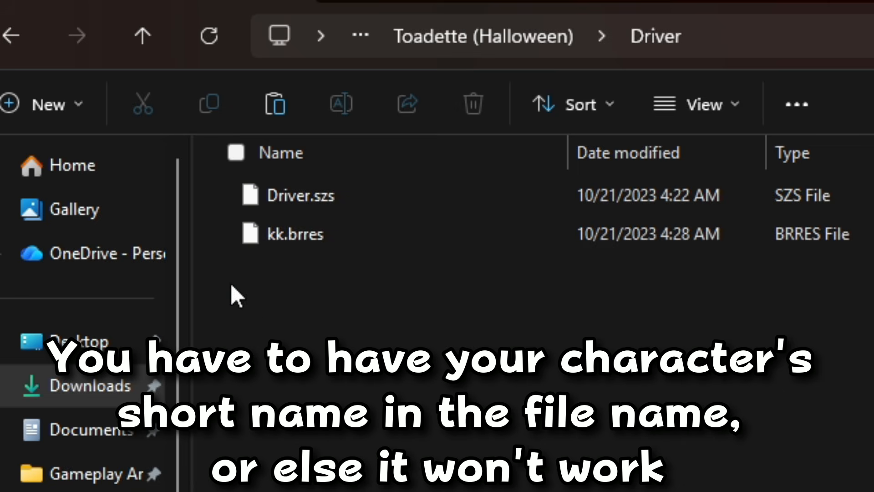
pyautogui.click(309, 245)
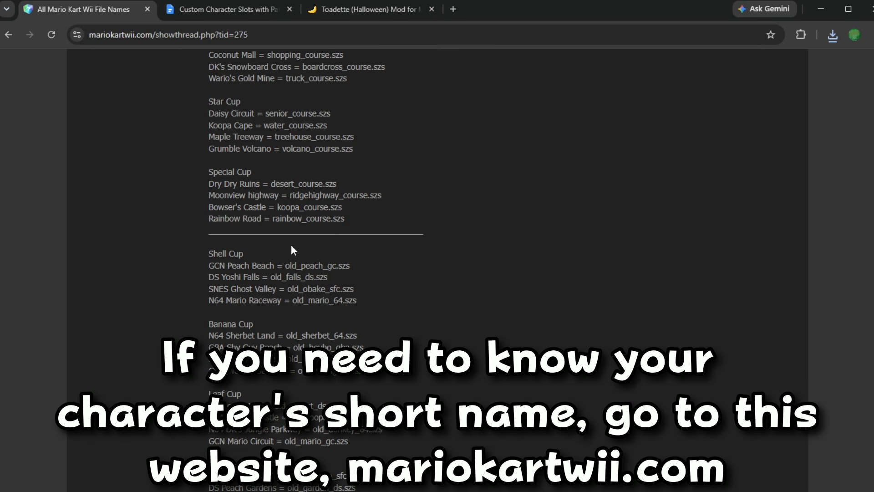
# Step: Look up the character's short name in the All Mario Kart Wii File Names thread on mariokartwii.com
pyautogui.scroll(-20, 437, 268)
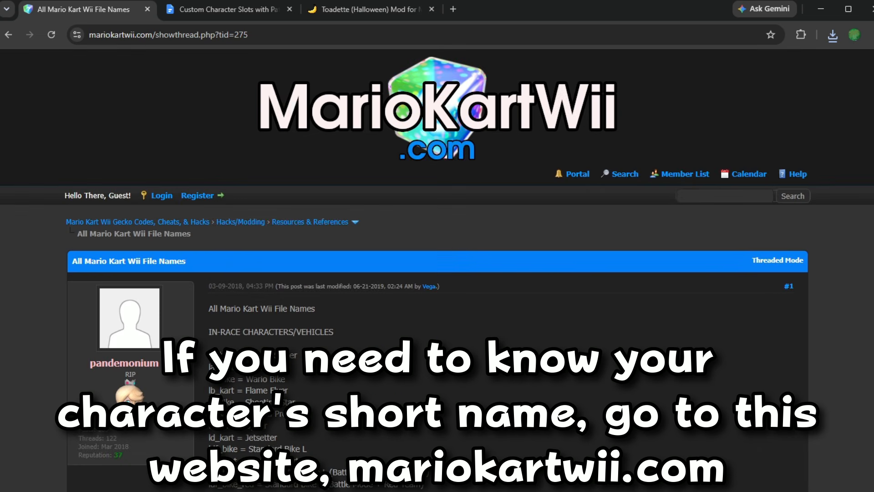
pyautogui.scroll(-20, 437, 268)
pyautogui.scroll(-3, 326, 355)
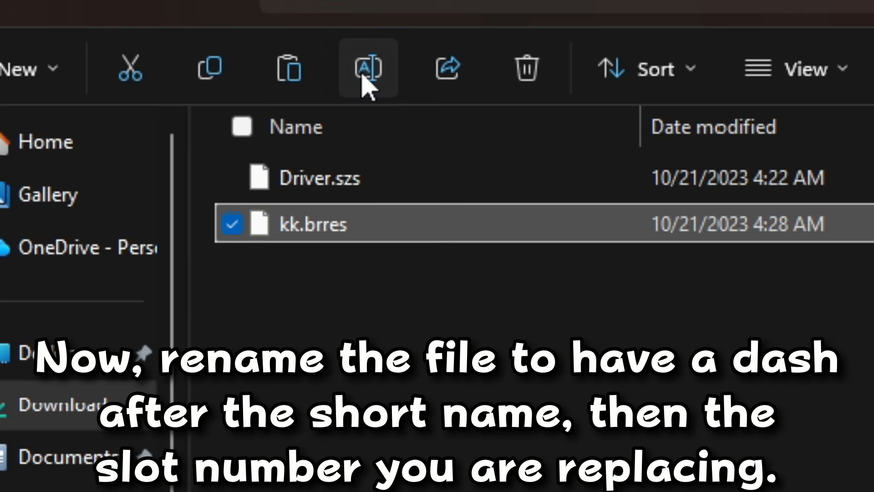
# Step: Rename kk.brres in the Driver folder as kk-2.brres and copy it to the clipboard
pyautogui.click(426, 8)
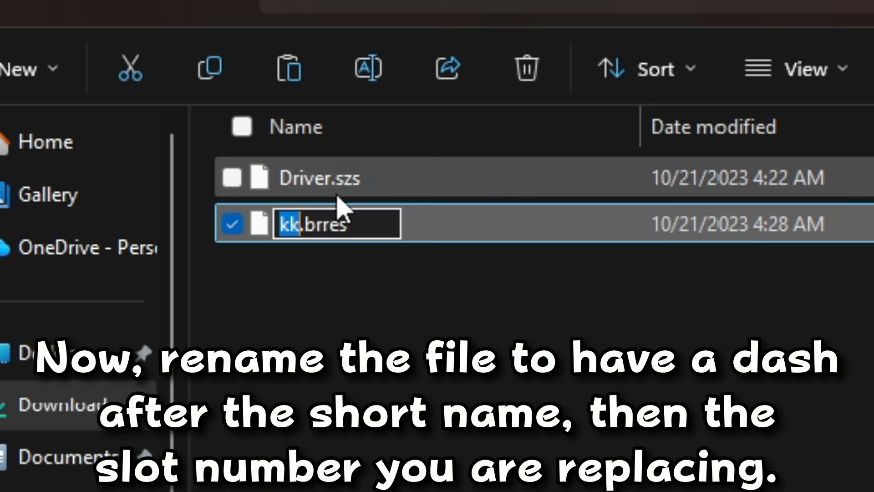
pyautogui.click(324, 302)
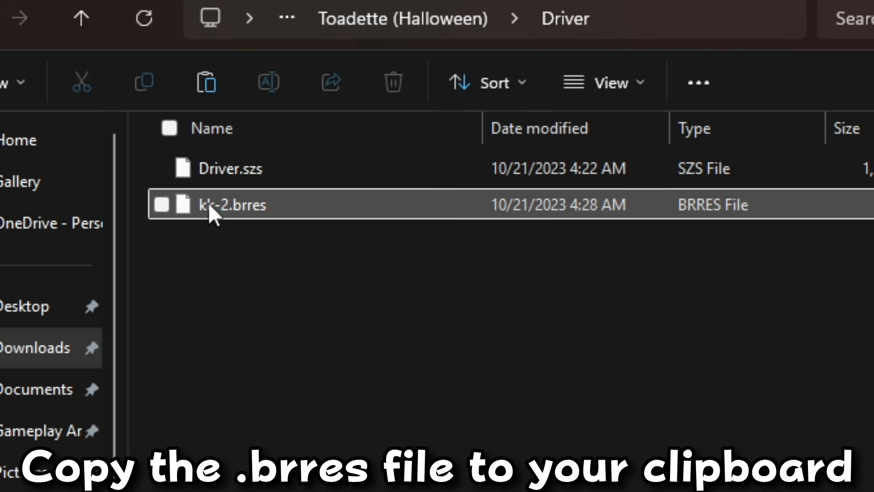
pyautogui.click(367, 204)
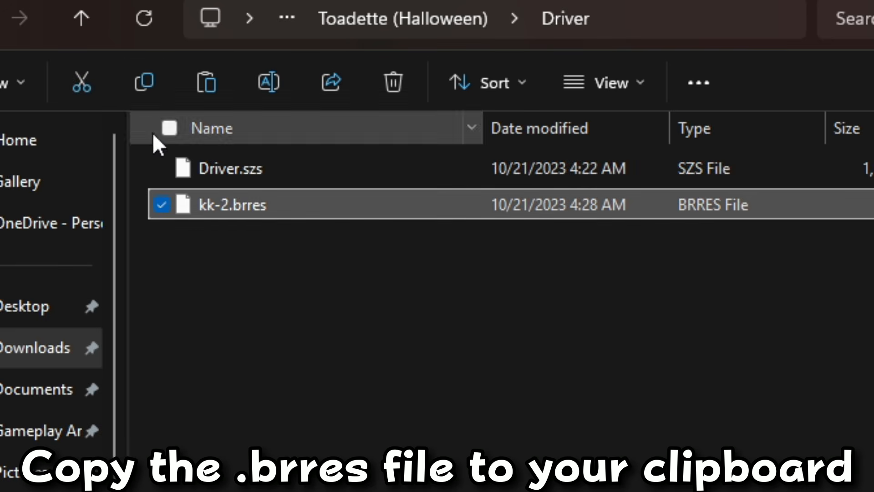
pyautogui.click(132, 79)
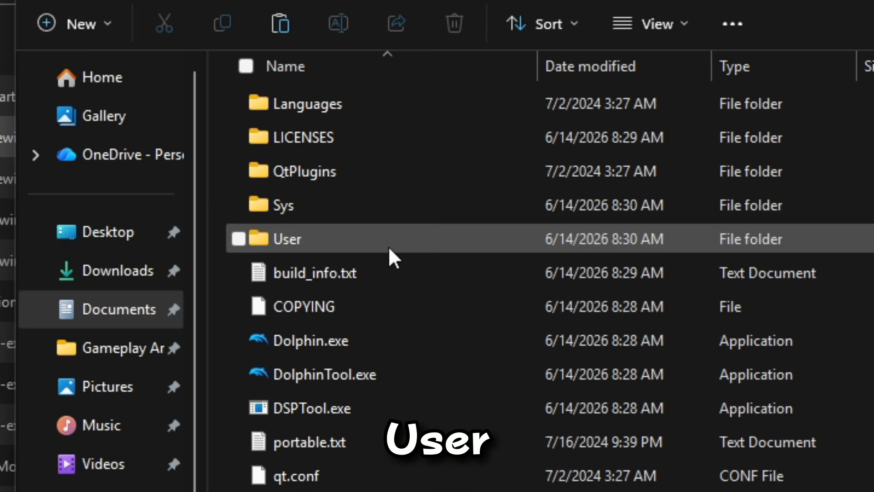
# Step: From the Dolphin folder, open User, Load, Riivolution, RetroRewind6 and its Patches subfolder
pyautogui.doubleClick(309, 146)
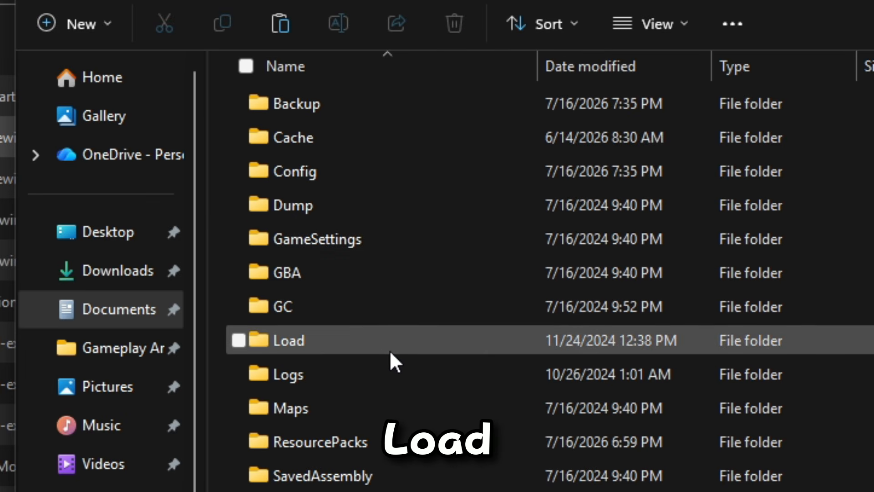
pyautogui.doubleClick(391, 342)
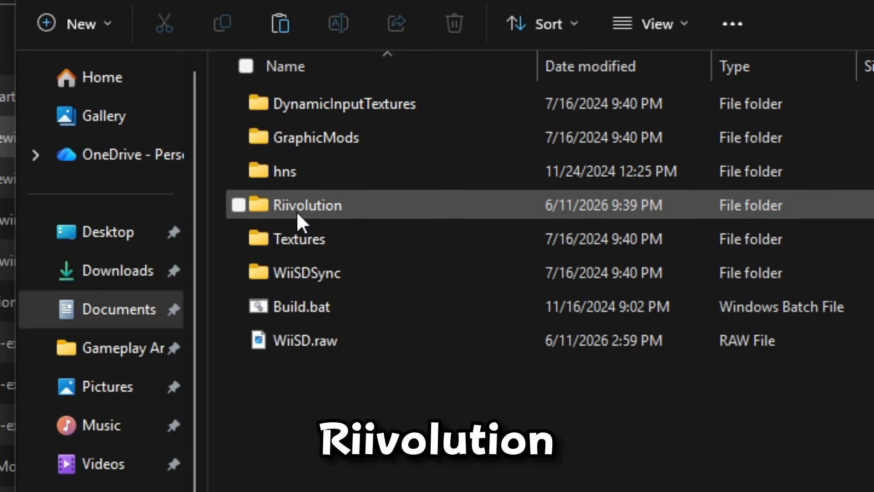
pyautogui.doubleClick(416, 203)
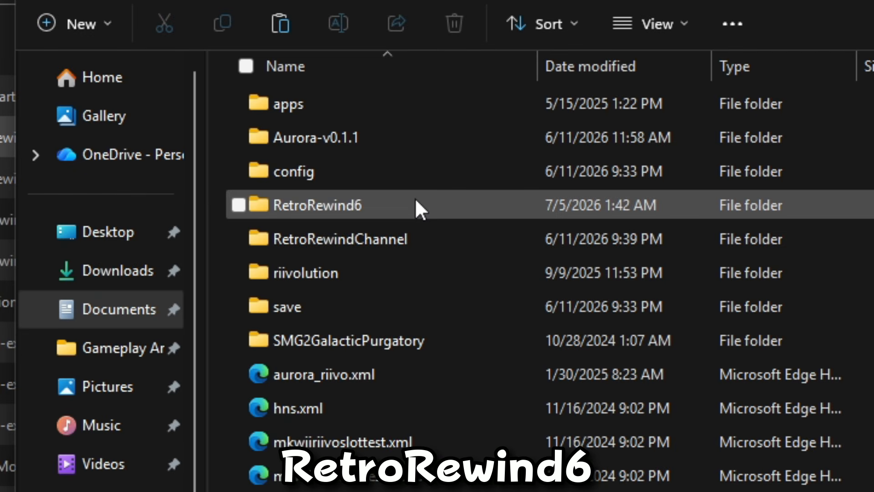
pyautogui.click(400, 212)
pyautogui.doubleClick(400, 212)
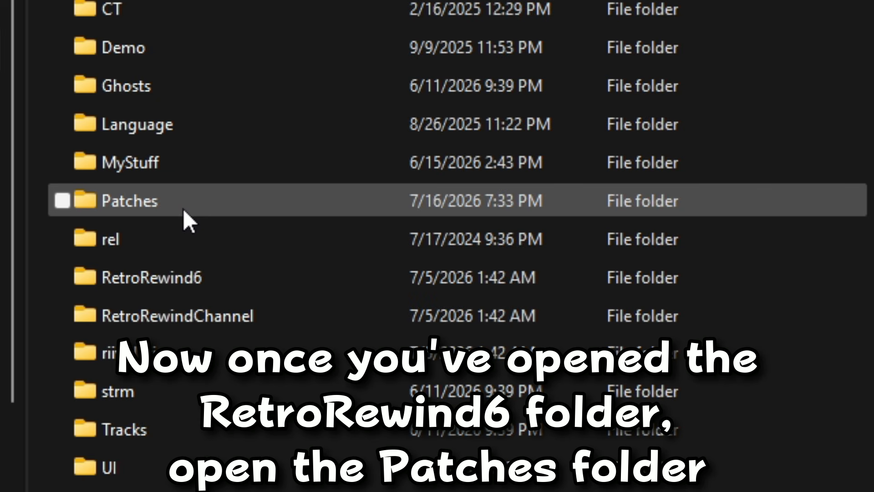
pyautogui.doubleClick(183, 209)
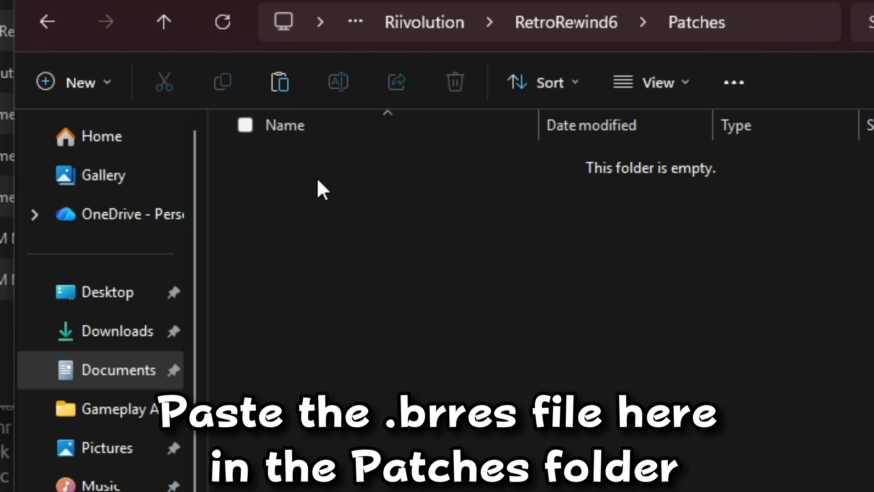
# Step: Paste kk-2.brres into the RetroRewind6 Patches folder
pyautogui.click(283, 87)
pyautogui.click(444, 264)
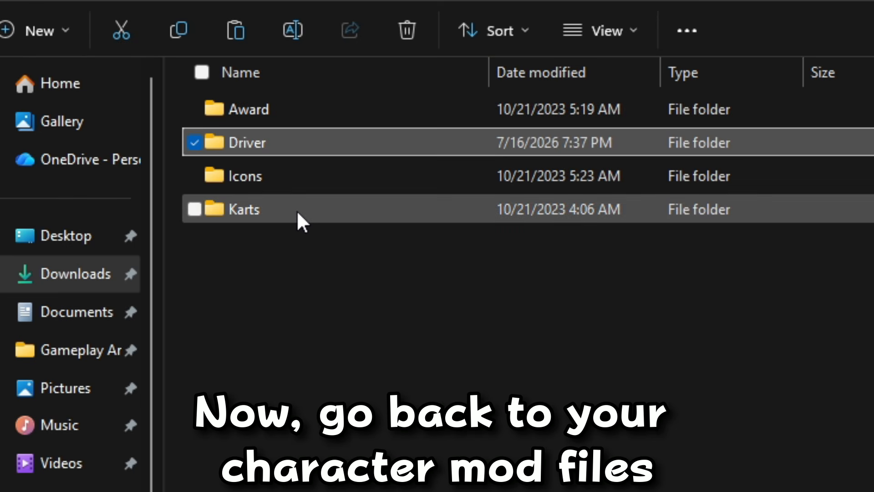
# Step: Copy all the .szs files from the Toadette (Halloween) mod's Karts folder and paste them into the Patches folder
pyautogui.moveTo(296, 209)
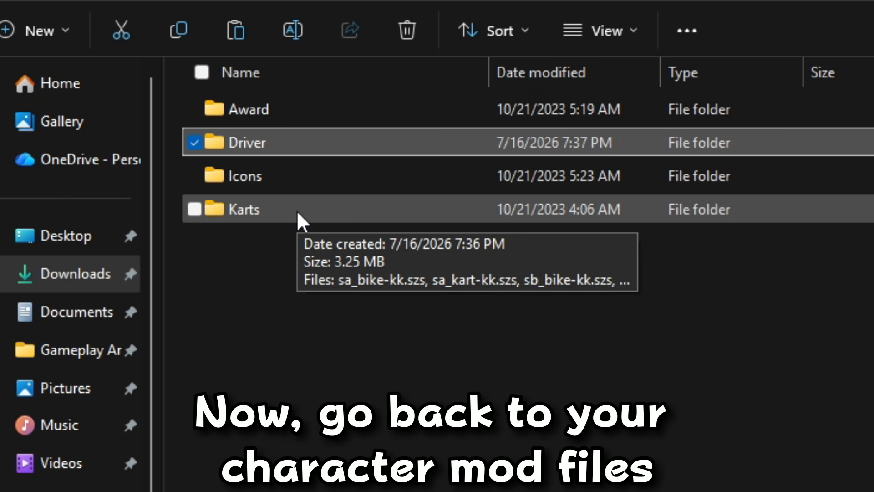
pyautogui.doubleClick(296, 209)
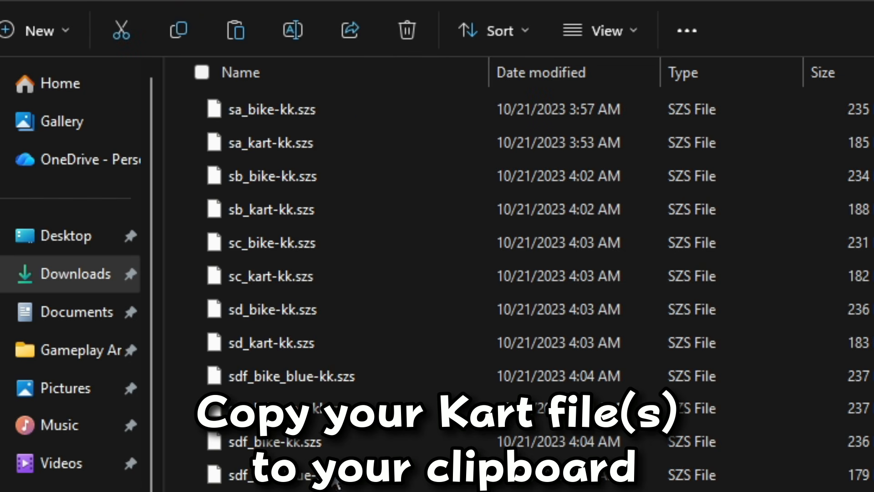
pyautogui.hotkey('ctrl', 'a')
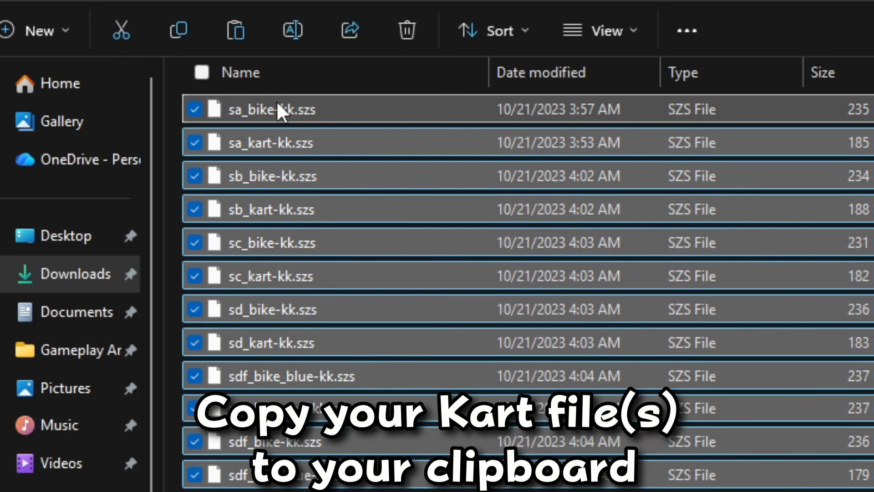
pyautogui.click(178, 31)
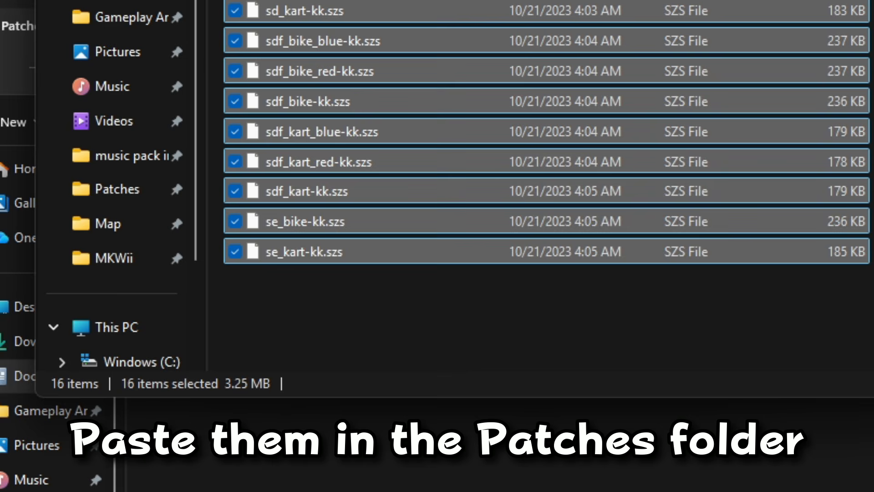
pyautogui.click(360, 465)
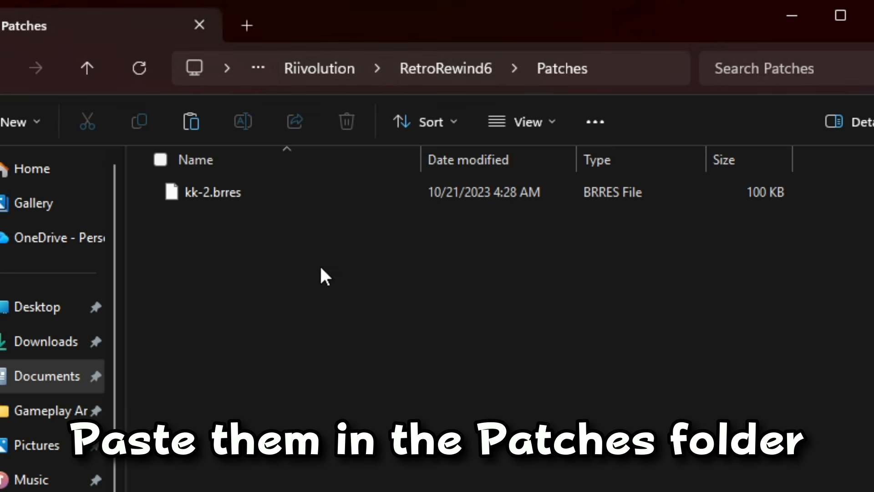
pyautogui.click(203, 127)
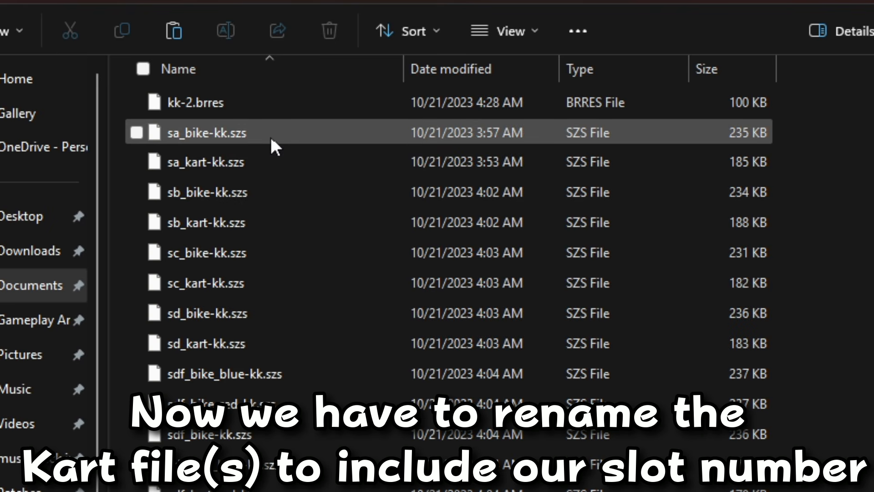
# Step: In the Patches folder, rename the sa_bike and sa_kart files as sa_bike-kk-2.szs and sa_kart-kk-2.szs
pyautogui.click(270, 136)
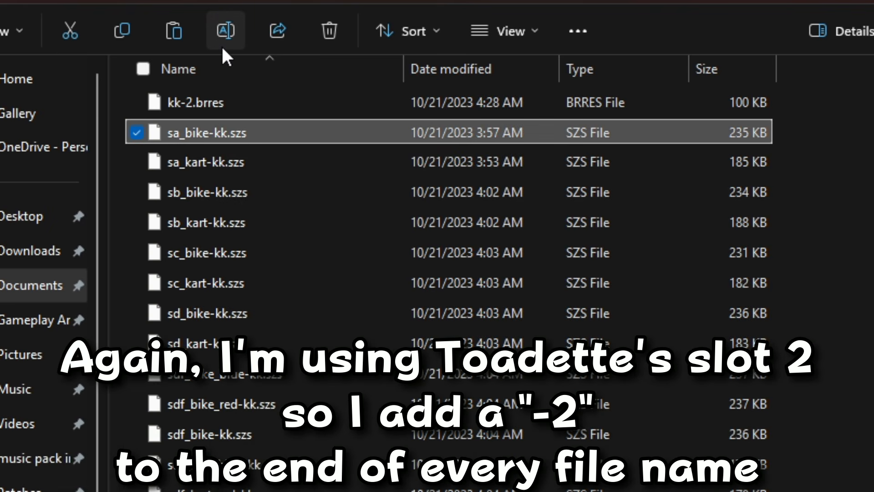
pyautogui.click(223, 46)
pyautogui.press('Right')
pyautogui.write('-2')
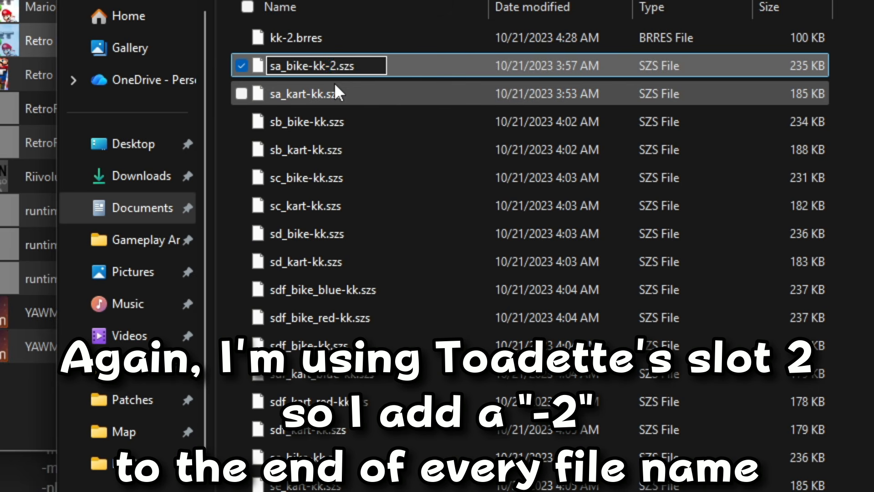
pyautogui.press('Tab')
pyautogui.press('Right')
pyautogui.write('-2')
pyautogui.press('Tab')
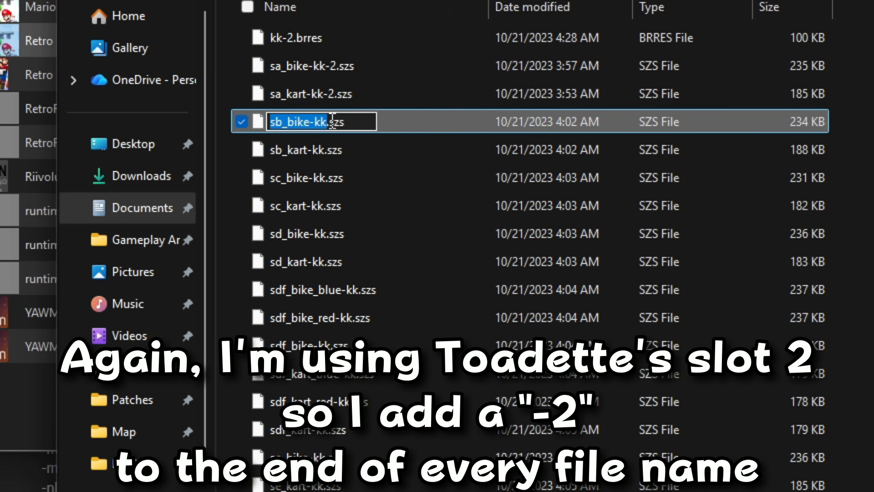
# Step: Append -2 to the names of the sb_bike-kk, sb_kart-kk, sc_bike-kk and sc_kart-kk files
pyautogui.press('Right')
pyautogui.write('-2')
pyautogui.press('Tab')
pyautogui.press('Right')
pyautogui.write('-2')
pyautogui.press('Tab')
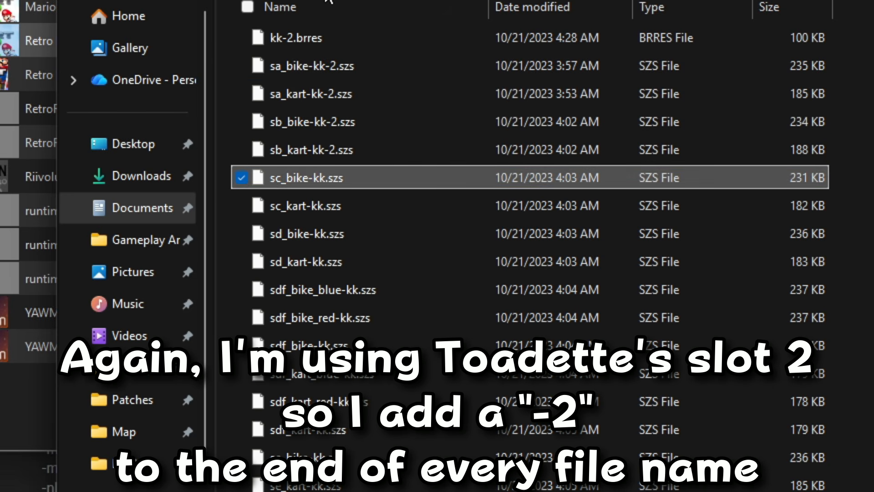
pyautogui.press('Right')
pyautogui.write('-2')
pyautogui.press('Tab')
pyautogui.press('Right')
pyautogui.write('-2')
pyautogui.press('Tab')
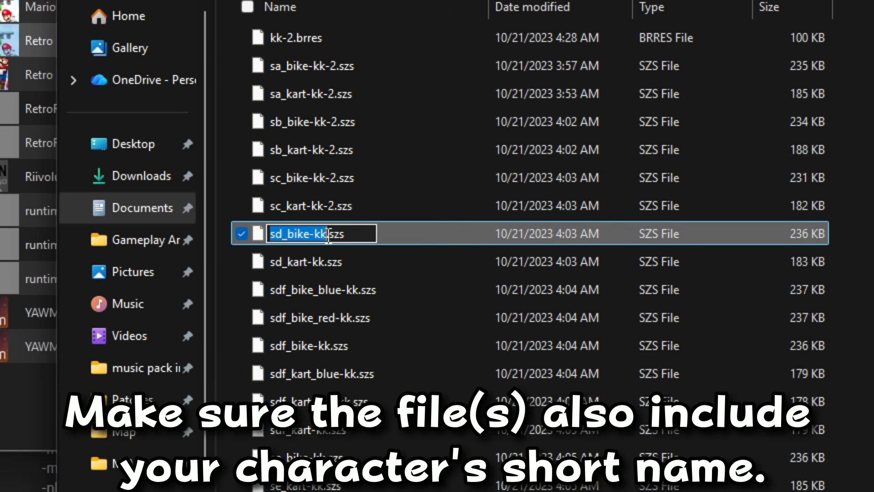
# Step: Append -2 to the names of the sd_bike-kk, sd_kart-kk and sdf_bike_blue-kk files
pyautogui.press('Right')
pyautogui.write('-2')
pyautogui.press('Tab')
pyautogui.write('-2')
pyautogui.press('Tab')
pyautogui.press('Right')
pyautogui.write('-2')
pyautogui.click(369, 339)
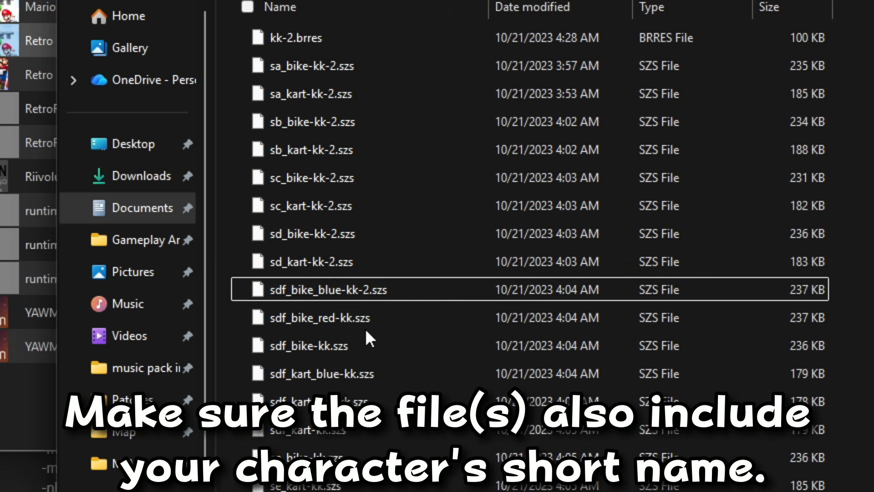
# Step: Rename the sdf_bike_red-kk and sdf_bike-kk files as sdf_bike_red-kk-2.szs and sdf_bike-kk-2.szs
pyautogui.press('Down')
pyautogui.press('F2')
pyautogui.press('Right')
pyautogui.write('-2')
pyautogui.press('Tab')
pyautogui.press('Right')
pyautogui.write('-2')
pyautogui.press('Tab')
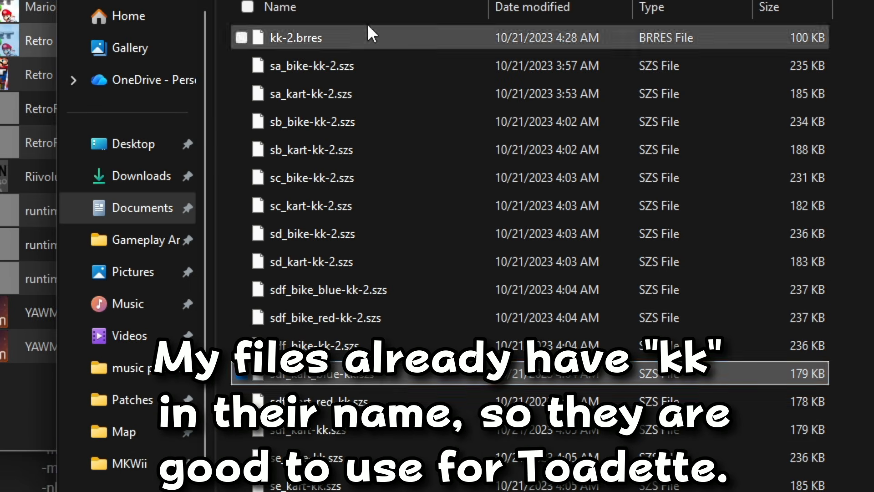
# Step: Append -2 to the names of the three sdf_kart files and of the se_bike-kk and se_kart-kk files
pyautogui.press('Right')
pyautogui.write('-2')
pyautogui.press('Tab')
pyautogui.press('Right')
pyautogui.write('-2')
pyautogui.press('Tab')
pyautogui.press('Right')
pyautogui.write('-2')
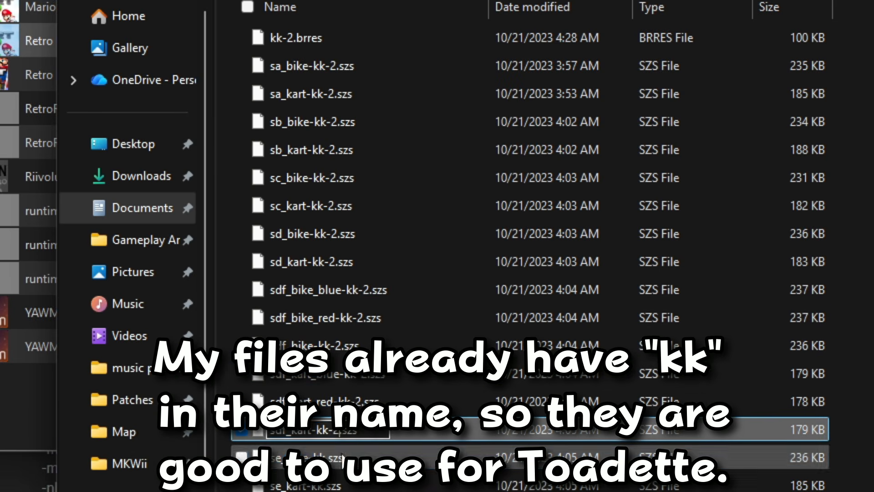
pyautogui.press('Tab')
pyautogui.press('Right')
pyautogui.write('-2')
pyautogui.press('Tab')
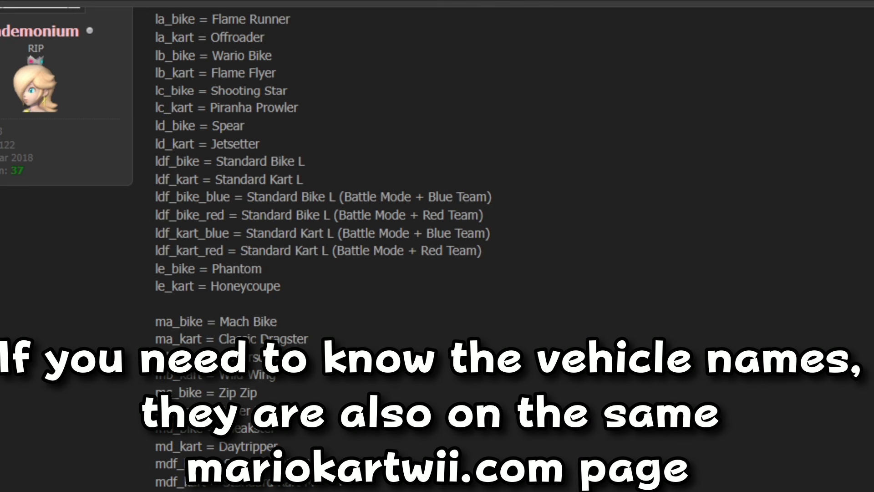
# Step: Look through the vehicle file names listed in the mariokartwii.com file names thread
pyautogui.scroll(-10, 319, 246)
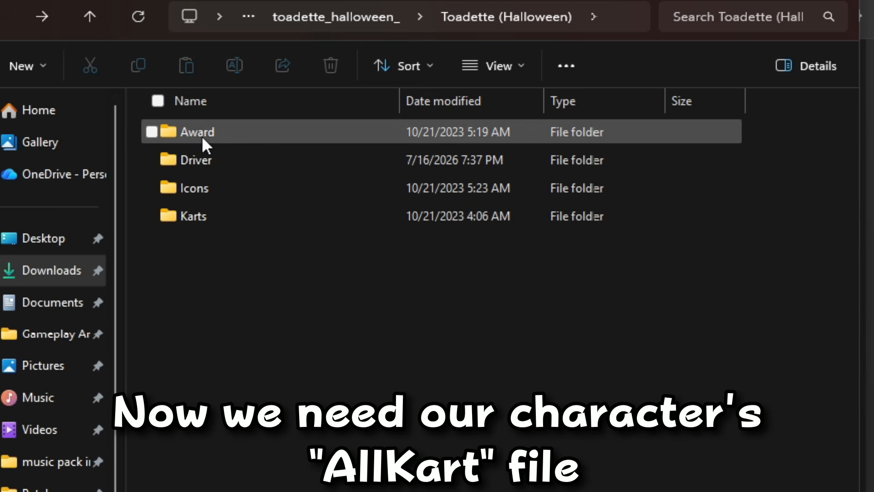
# Step: Check the Karts, Icons, Driver and Award folders of the Toadette (Halloween) mod for an AllKart file
pyautogui.doubleClick(238, 215)
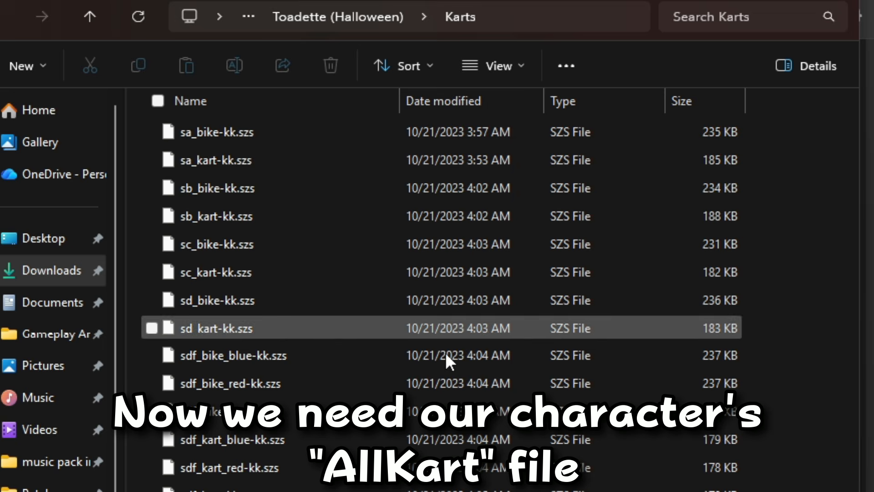
pyautogui.click(5, 17)
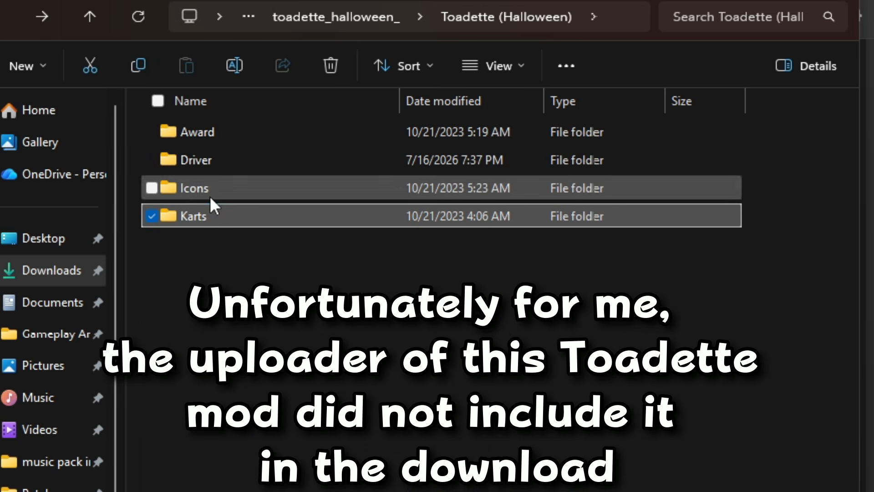
pyautogui.doubleClick(209, 196)
pyautogui.hotkey('alt', 'Left')
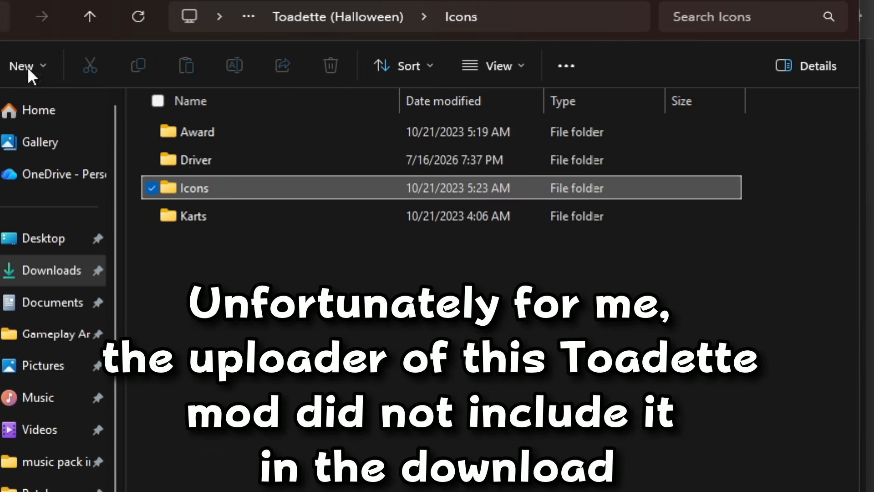
pyautogui.doubleClick(193, 161)
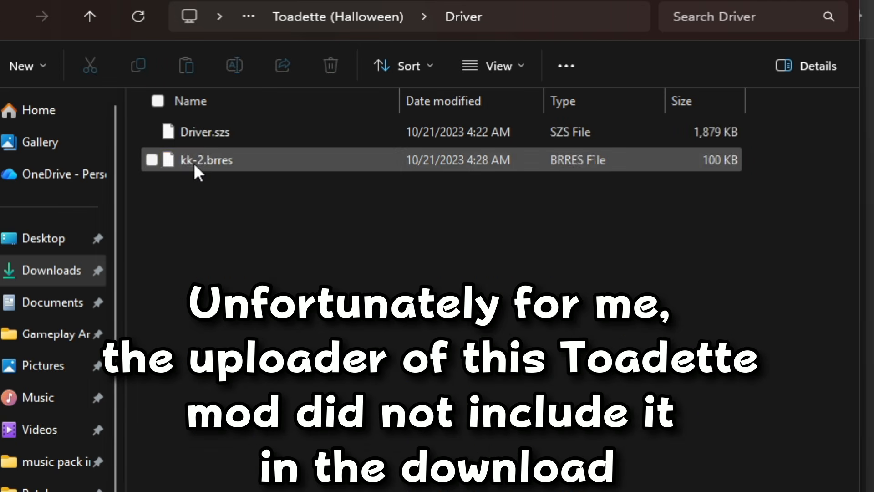
pyautogui.click(6, 17)
pyautogui.doubleClick(219, 132)
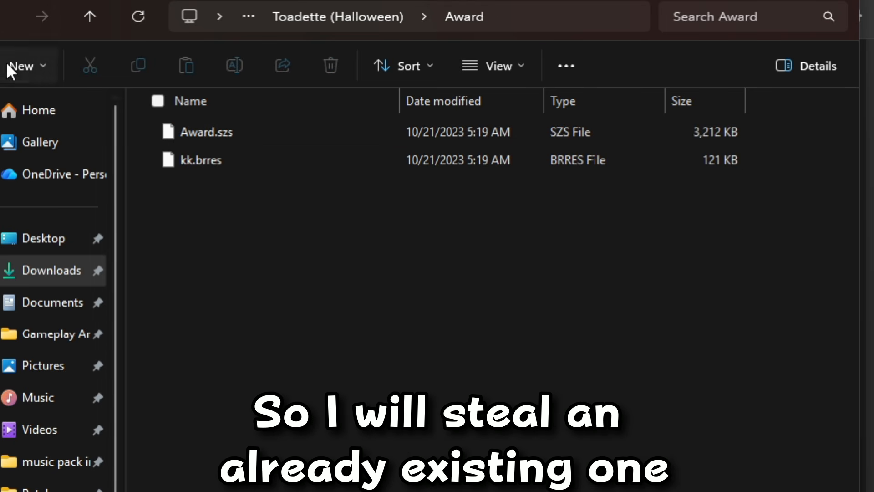
pyautogui.click(5, 16)
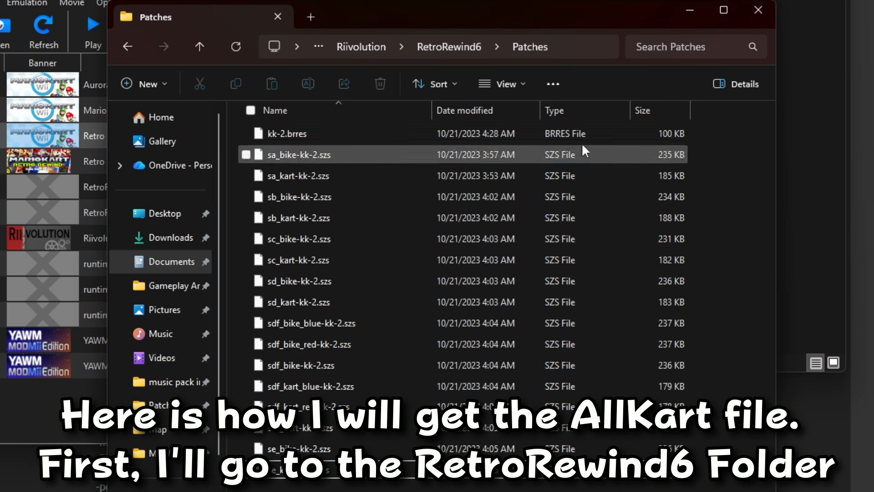
# Step: Copy kk-1-allkart.szs from the AllKart folder inside RetroRewind6's Character folder
pyautogui.click(127, 42)
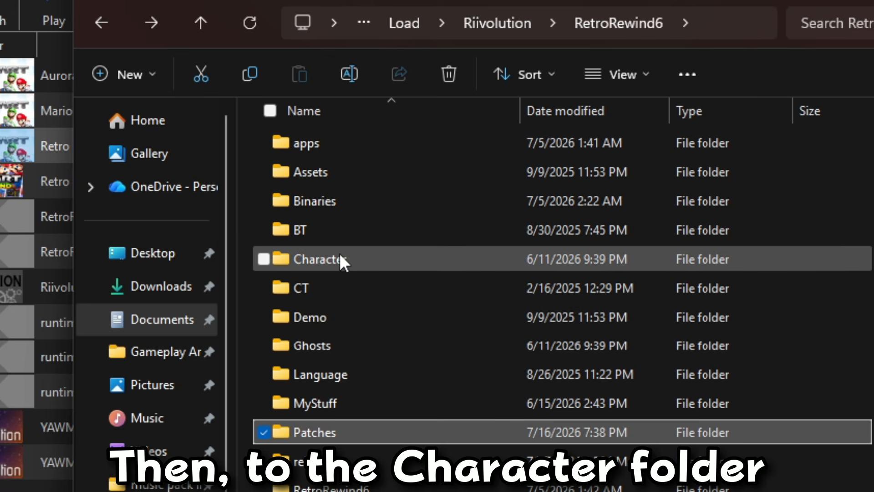
pyautogui.doubleClick(372, 259)
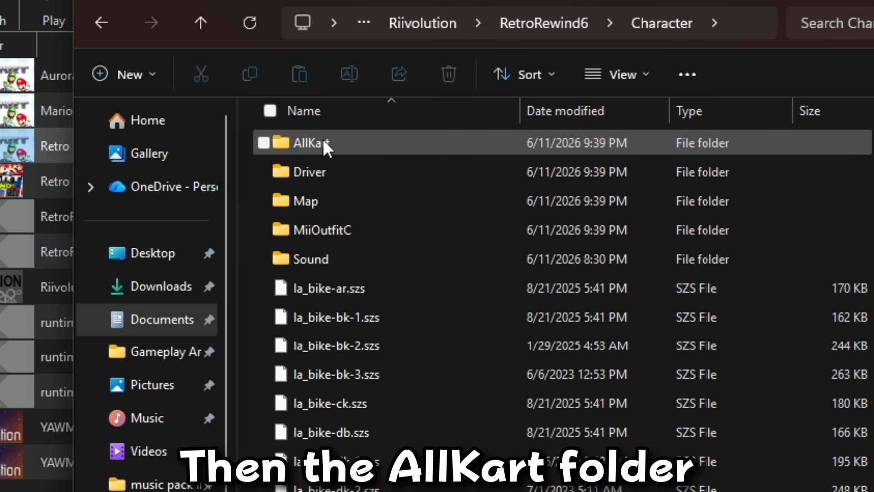
pyautogui.doubleClick(337, 142)
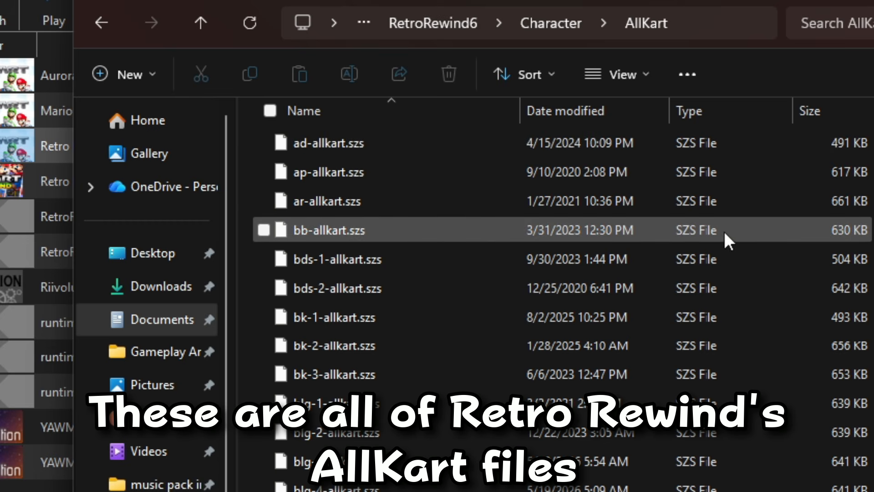
pyautogui.scroll(-16, 572, 310)
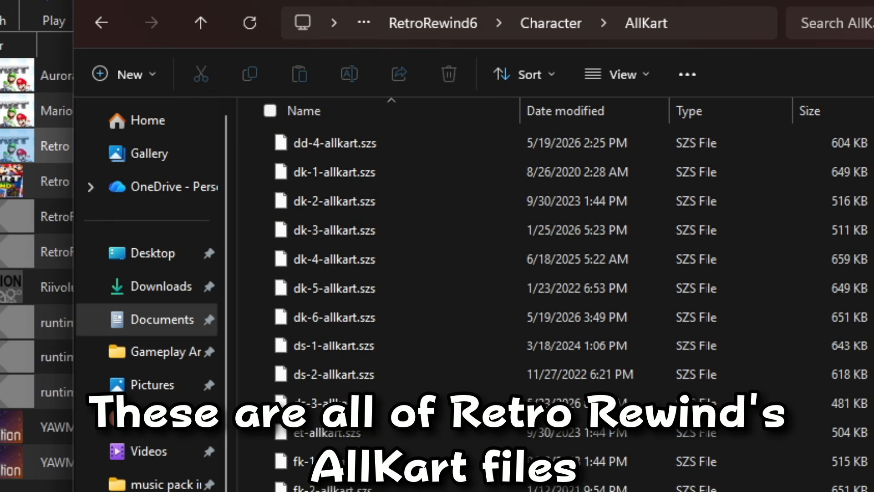
pyautogui.scroll(-3, 571, 307)
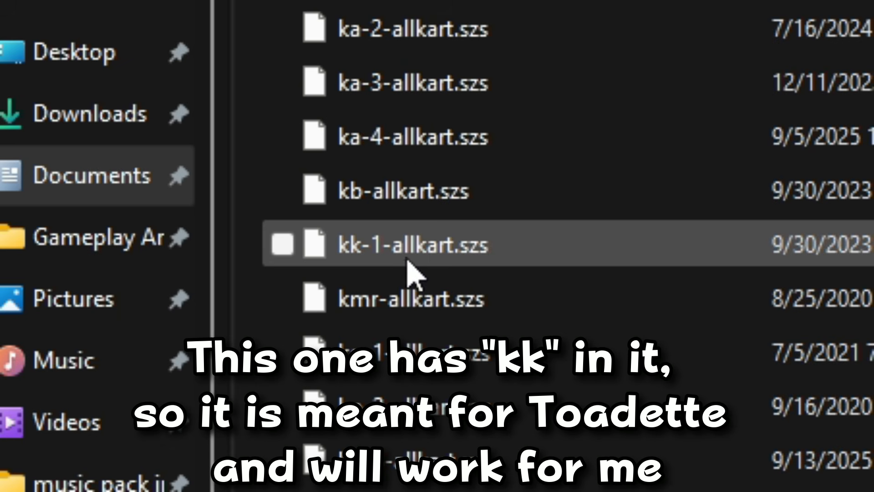
pyautogui.click(433, 258)
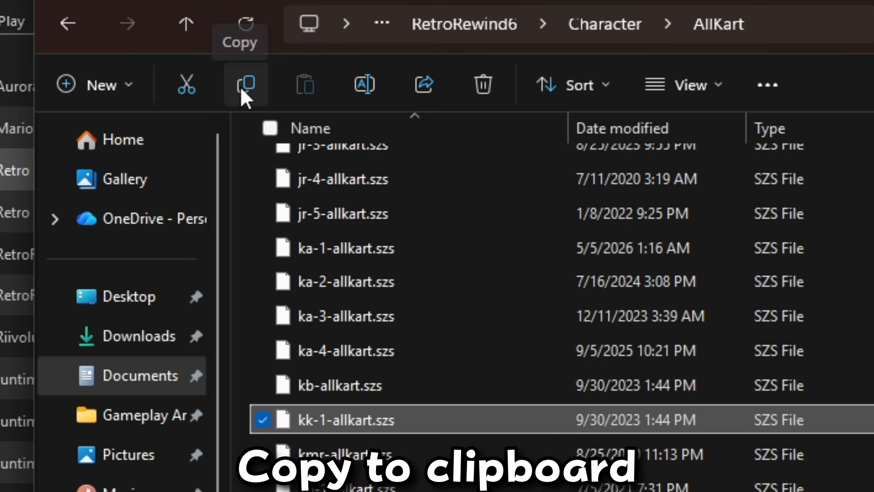
pyautogui.click(240, 86)
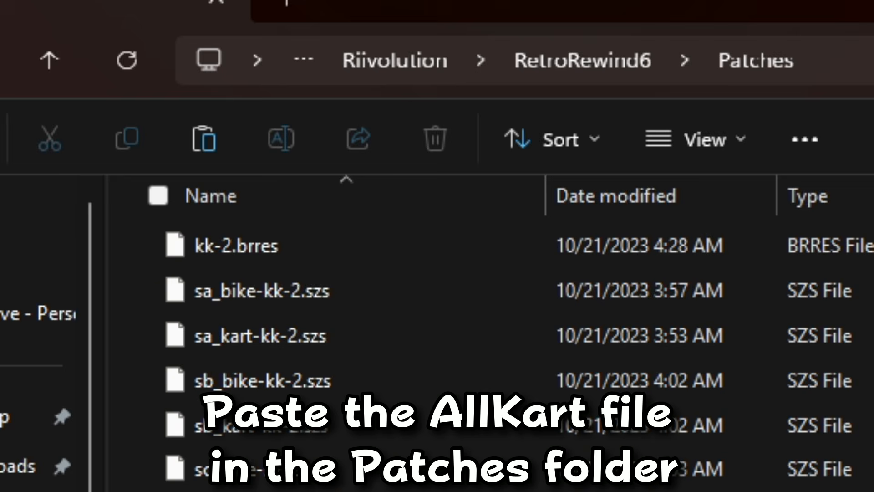
# Step: Paste the AllKart file into the Patches folder and rename it as kk-2-allkart.szs
pyautogui.click(195, 154)
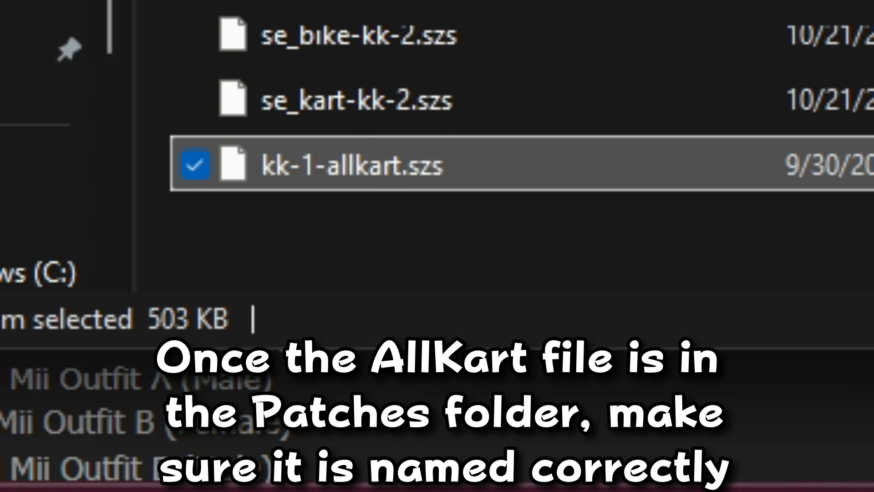
pyautogui.press('F2')
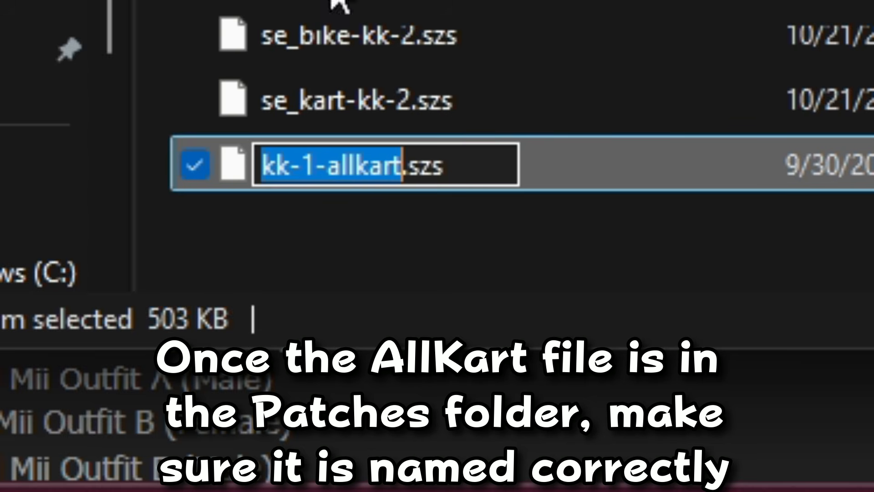
pyautogui.click(315, 166)
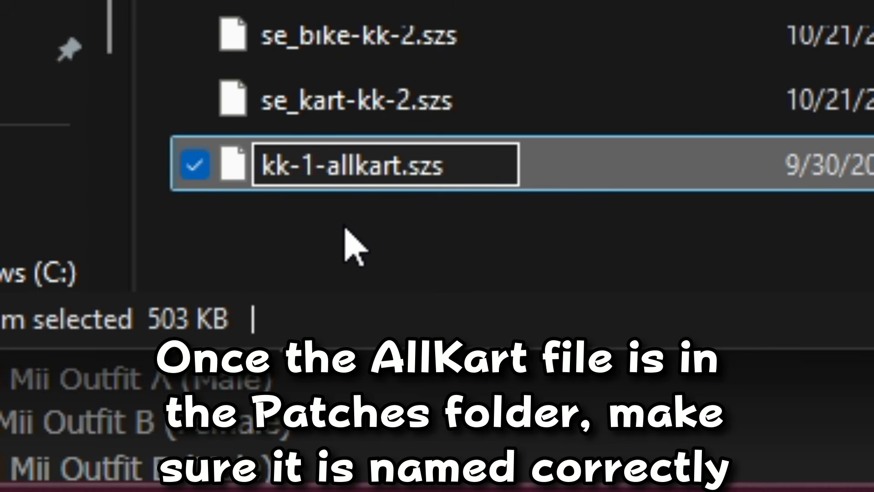
pyautogui.press('BackSpace')
pyautogui.write('2')
pyautogui.press('Return')
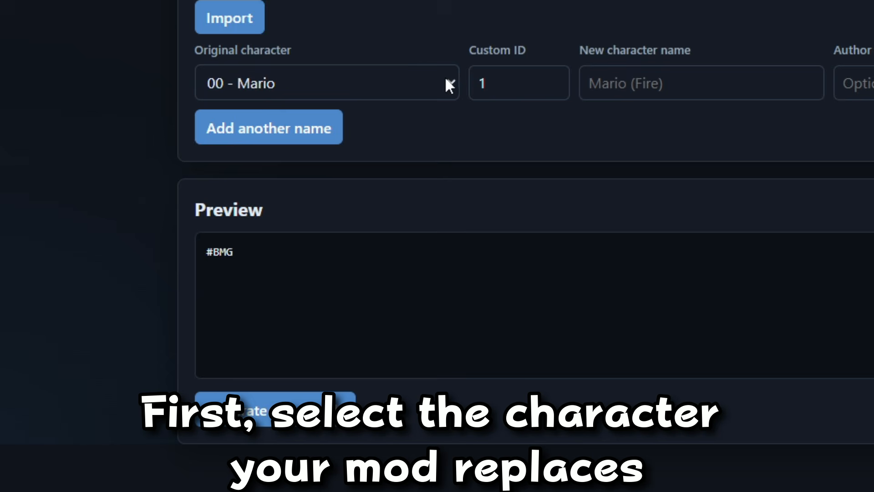
# Step: Set the name entry's original character to 0d - Toadette and its custom ID to 2
pyautogui.click(290, 163)
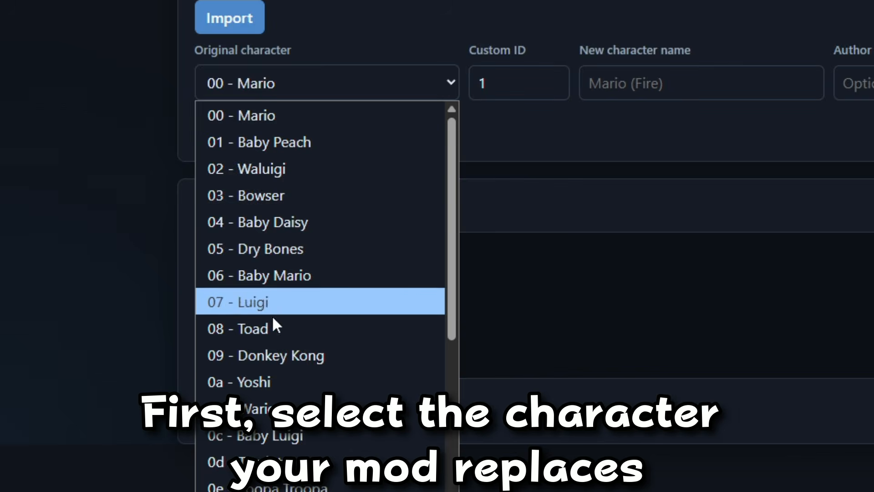
pyautogui.click(273, 462)
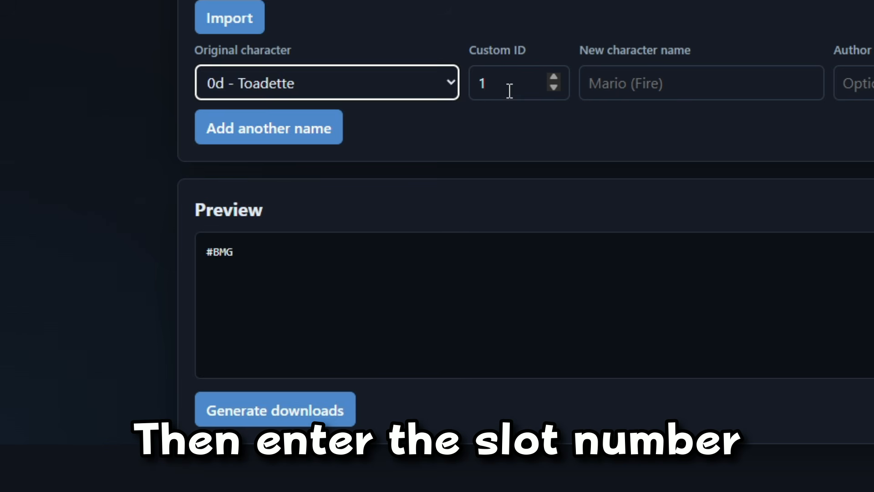
pyautogui.click(510, 90)
pyautogui.press('BackSpace')
pyautogui.write('2')
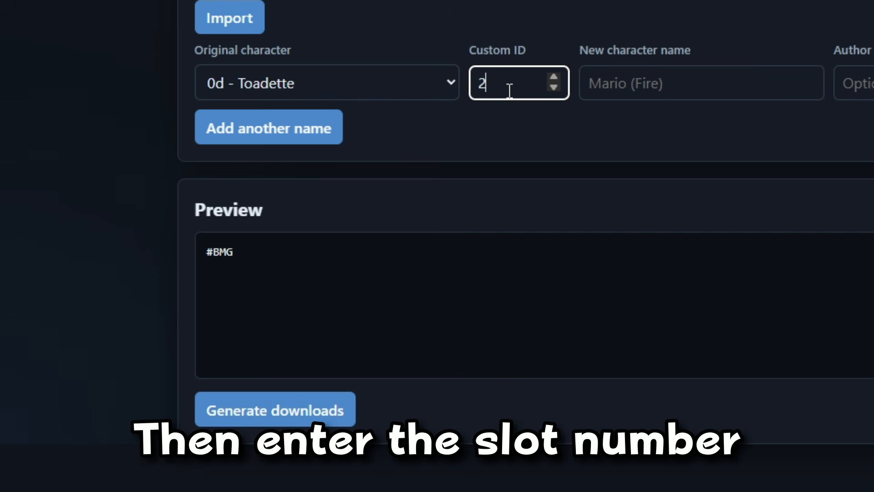
# Step: Enter Toadette (Halloween) as the new character name
pyautogui.click(628, 81)
pyautogui.write('Toa')
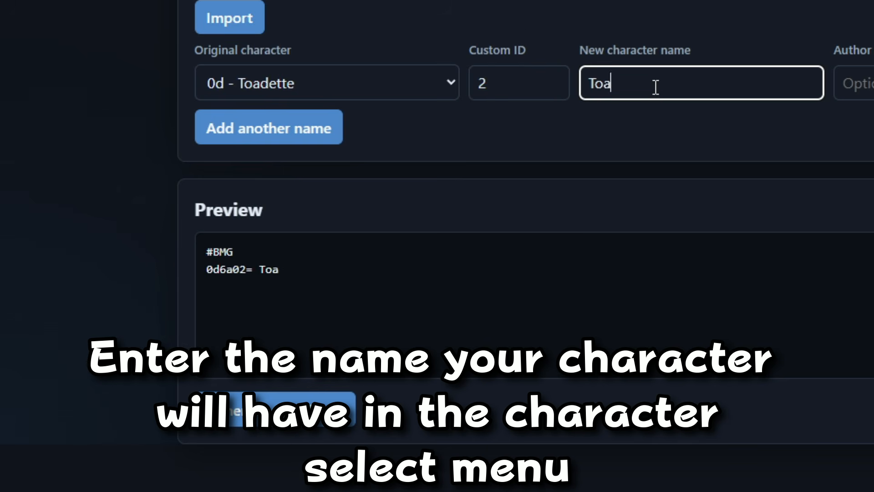
pyautogui.write('dette')
pyautogui.press('BackSpace')
pyautogui.write('te (Halloween)')
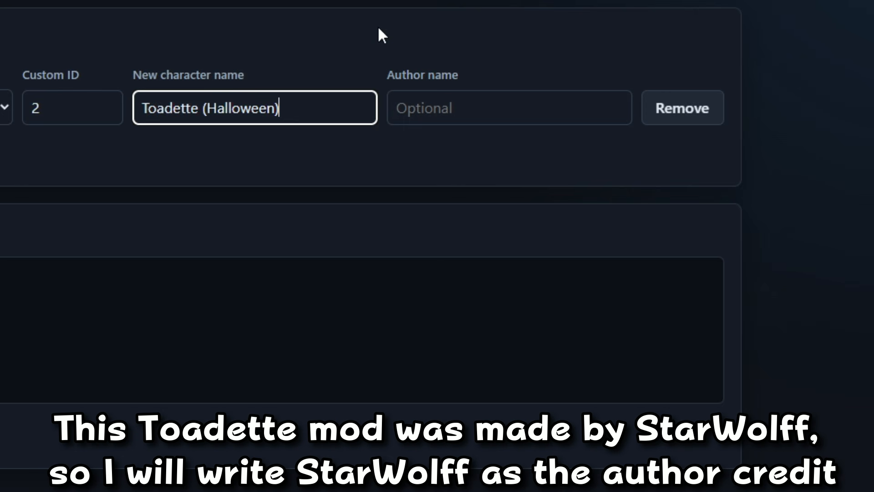
# Step: Credit the mod author in the name entry, then generate the name files and download CharaName.UIAssets.szs
pyautogui.click(435, 113)
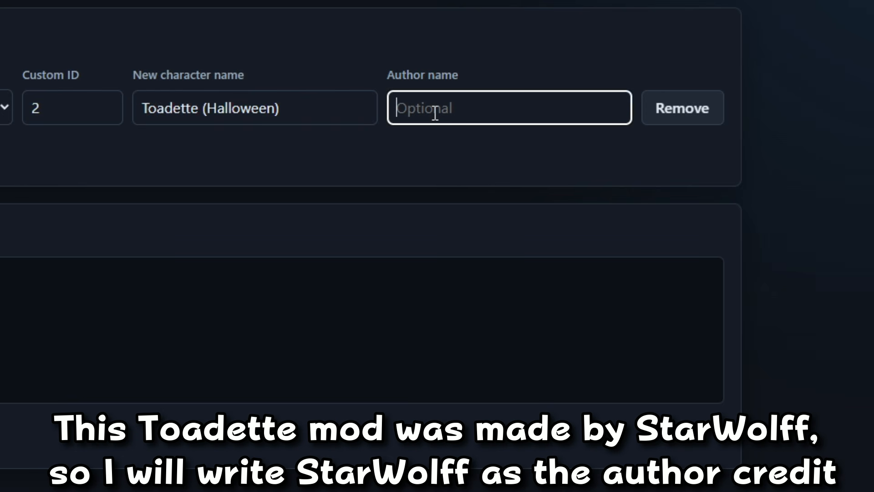
pyautogui.write('StarWolff')
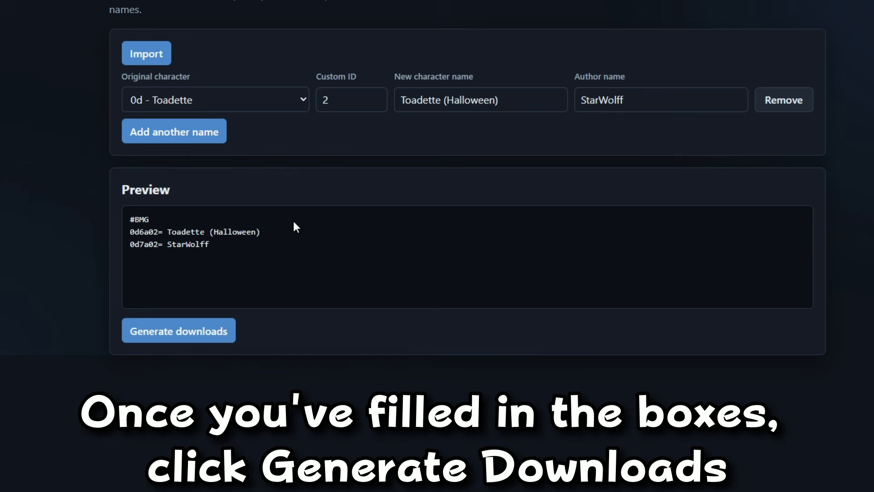
pyautogui.click(196, 331)
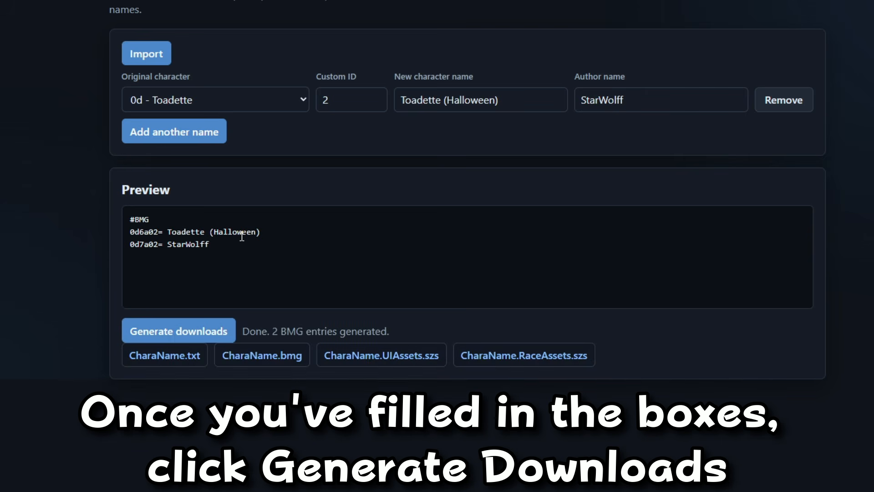
pyautogui.click(364, 359)
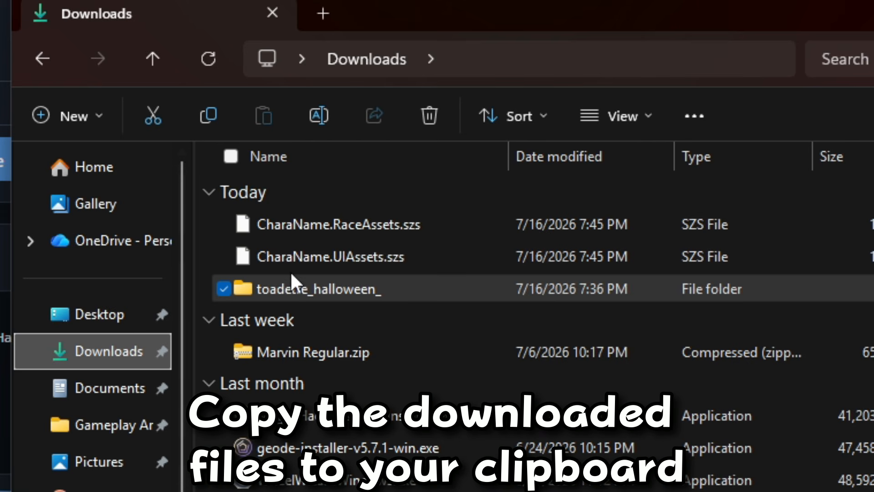
# Step: Copy CharaName.RaceAssets.szs and CharaName.UIAssets.szs from Downloads into RetroRewind6's Patches folder
pyautogui.click(241, 254)
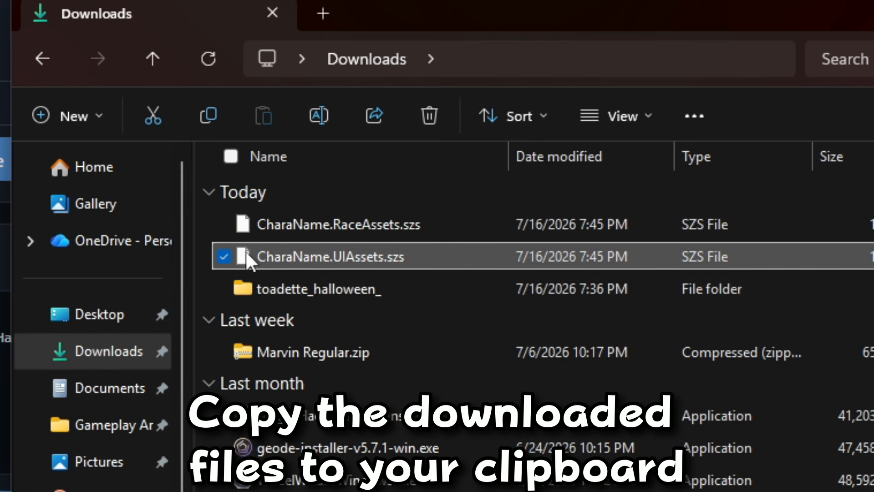
pyautogui.moveTo(203, 222); pyautogui.dragTo(269, 263)
pyautogui.rightClick(266, 257)
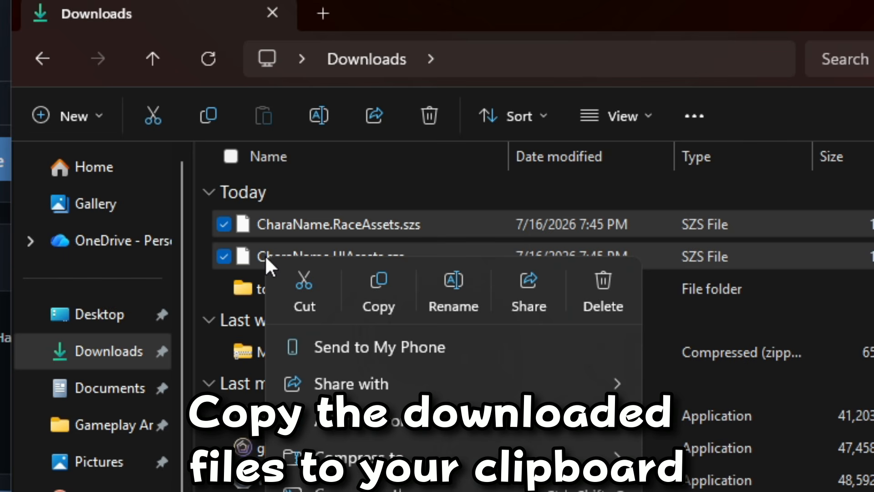
pyautogui.click(370, 280)
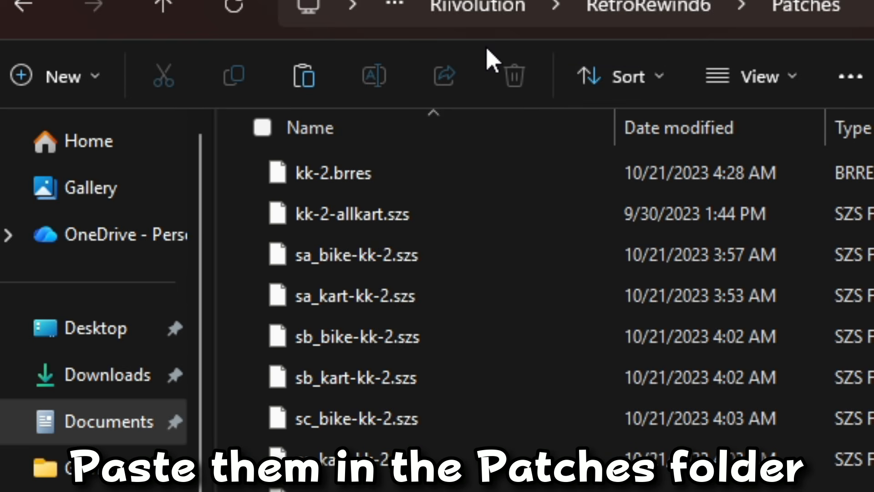
pyautogui.click(303, 84)
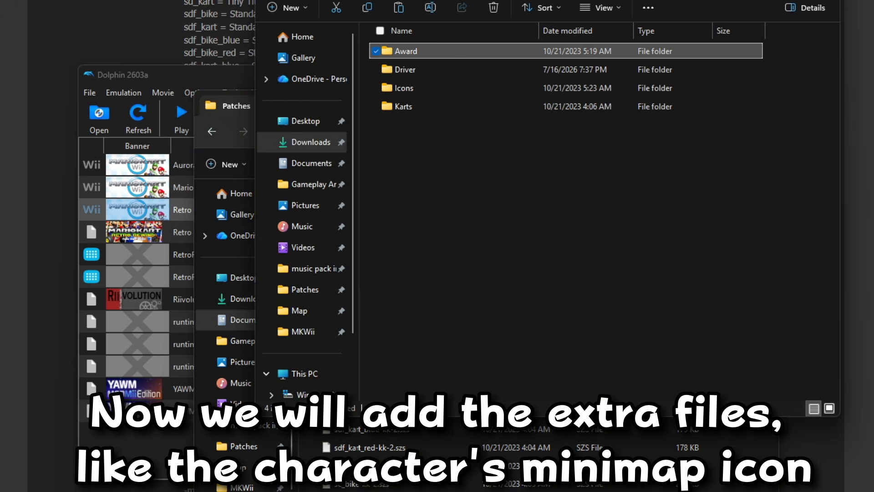
# Step: View the minimap icon 32x32.png in the Toadette (Halloween) mod's Icons folder
pyautogui.doubleClick(434, 88)
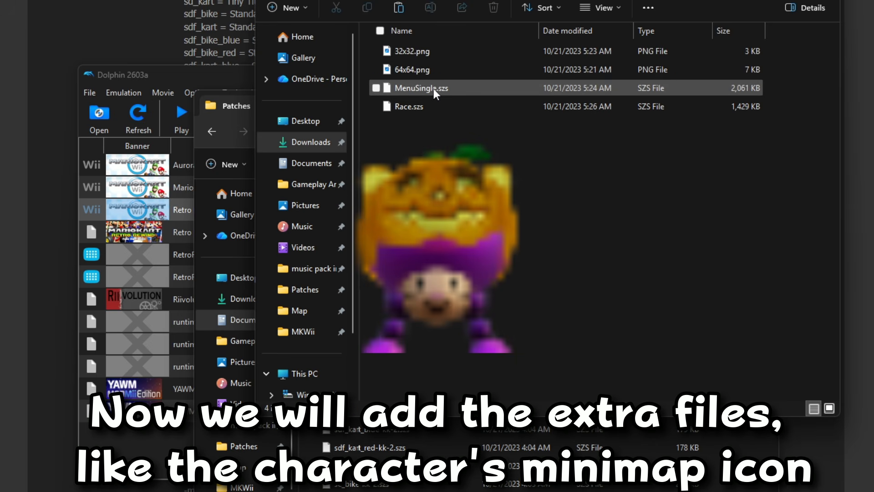
pyautogui.doubleClick(434, 51)
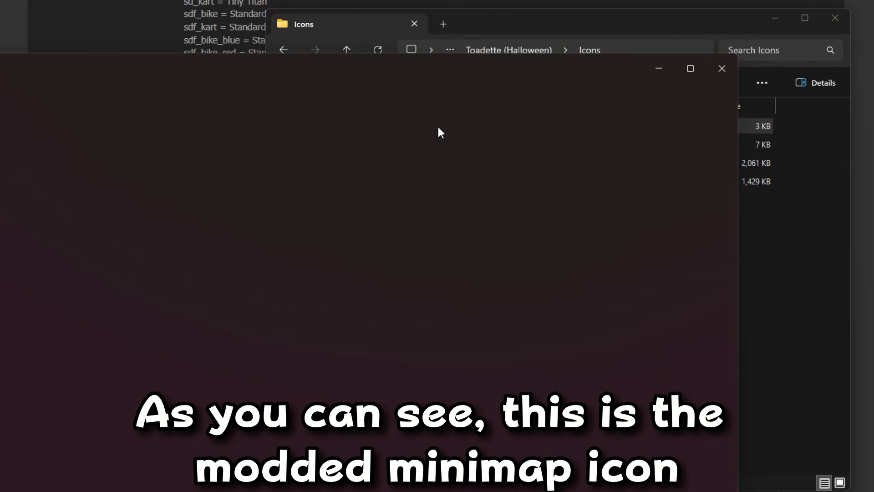
pyautogui.scroll(5, 270, 299)
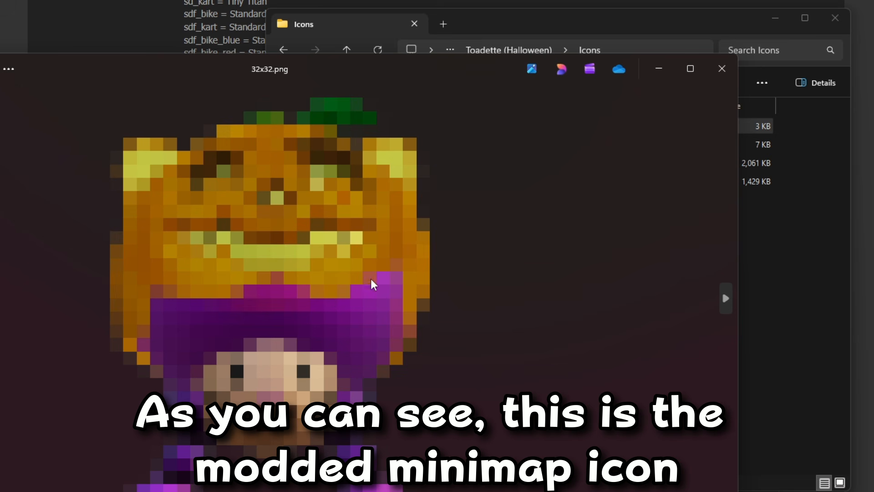
pyautogui.click(724, 71)
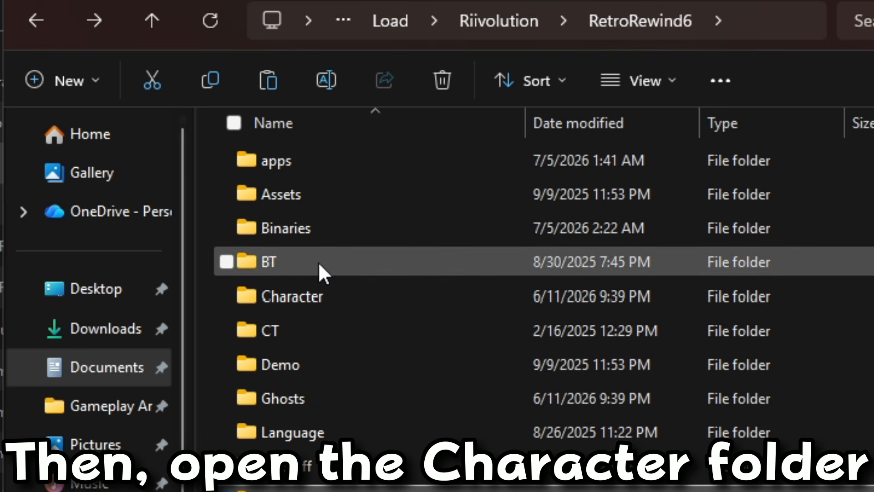
# Step: Open bds-2.tpl from the Map folder inside RetroRewind6's Character folder in BrawlCrate
pyautogui.doubleClick(347, 299)
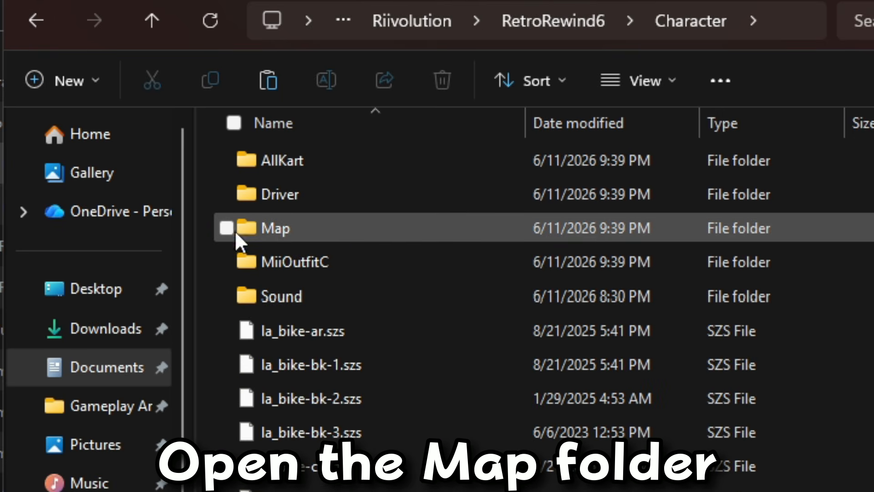
pyautogui.doubleClick(330, 226)
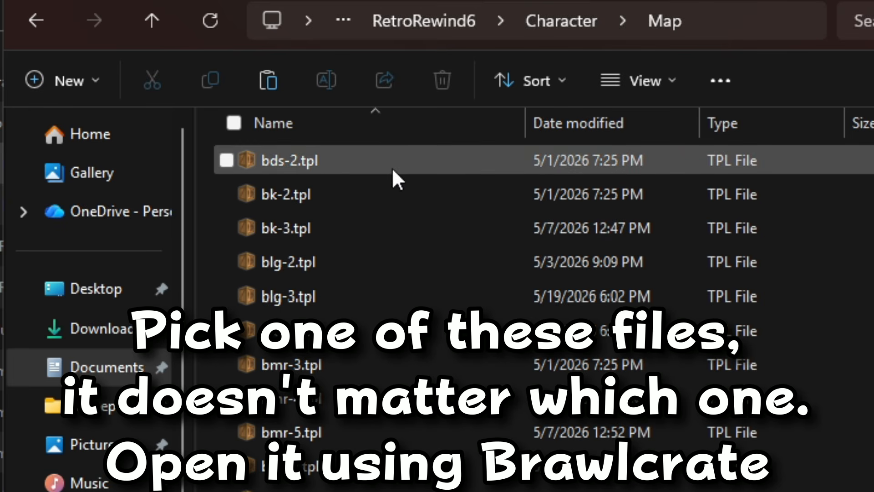
pyautogui.doubleClick(347, 161)
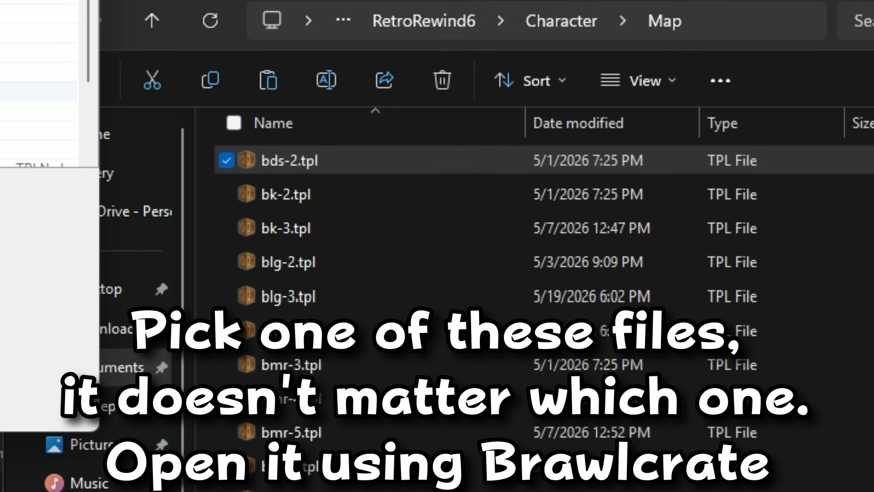
pyautogui.moveTo(0, 42); pyautogui.dragTo(478, 19)
pyautogui.click(191, 102)
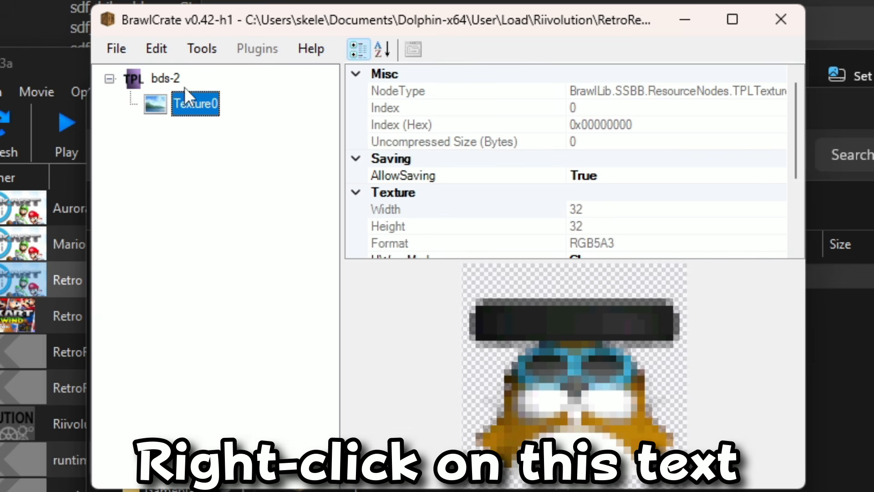
# Step: Replace Texture0 of bds-2 with 32x32.png from the Toadette (Halloween) Icons folder, keeping the RGB5A3 format and 32 x 32 dimensions
pyautogui.rightClick(204, 108)
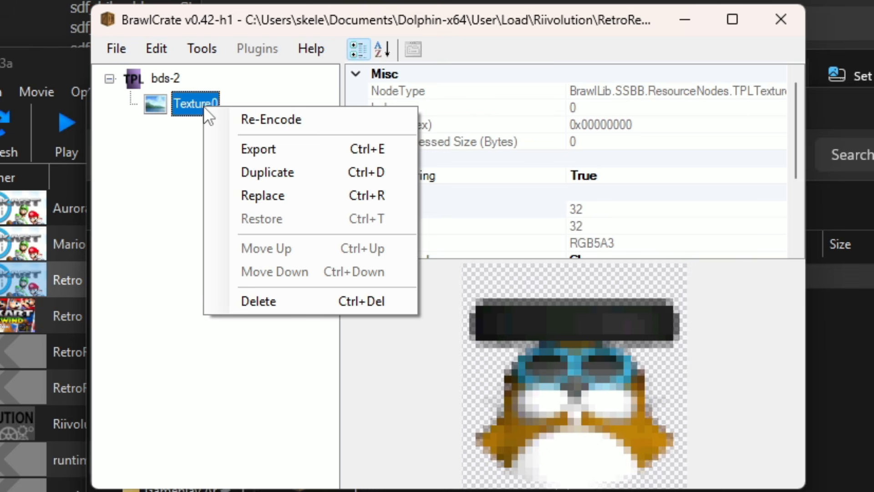
pyautogui.click(277, 195)
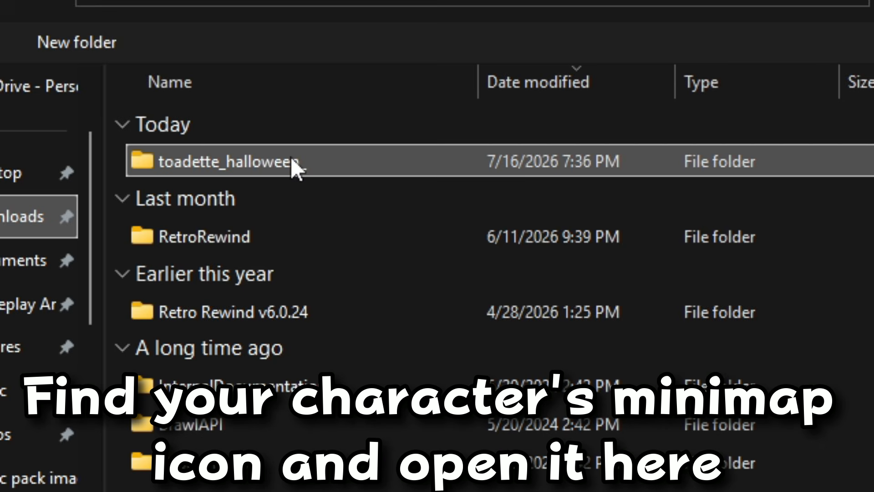
pyautogui.doubleClick(408, 232)
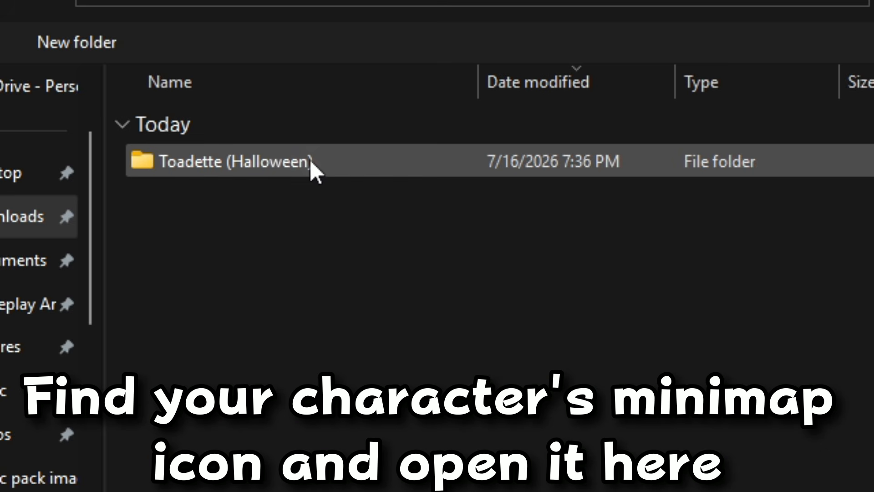
pyautogui.doubleClick(426, 233)
pyautogui.doubleClick(253, 239)
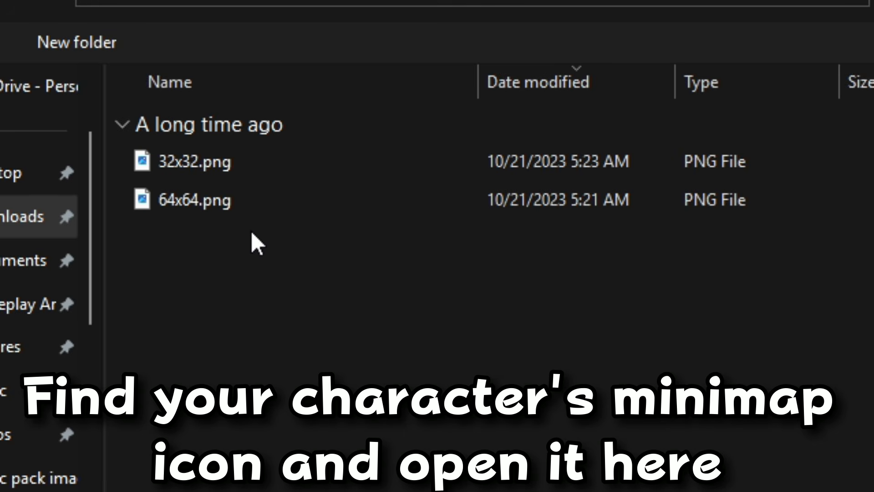
pyautogui.click(213, 160)
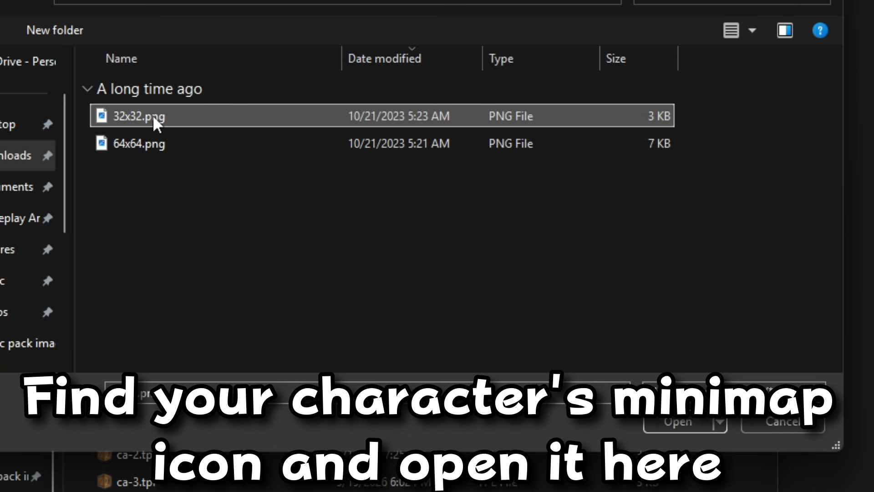
pyautogui.click(679, 422)
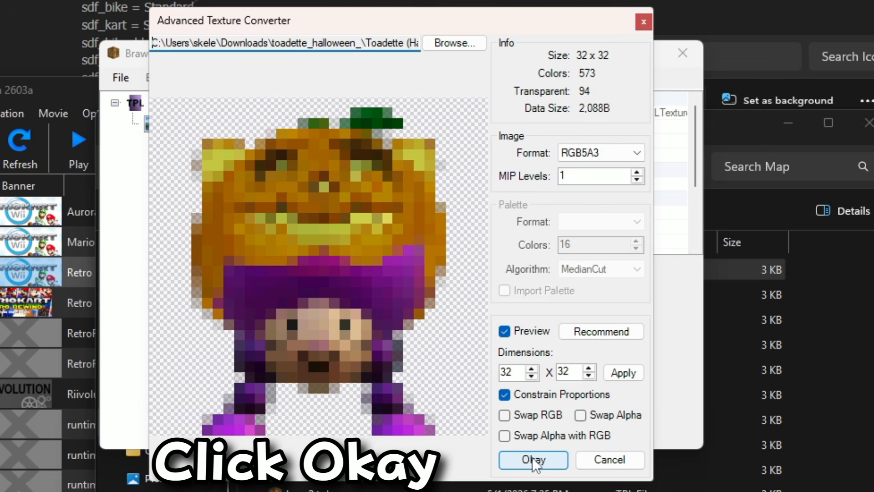
pyautogui.click(533, 459)
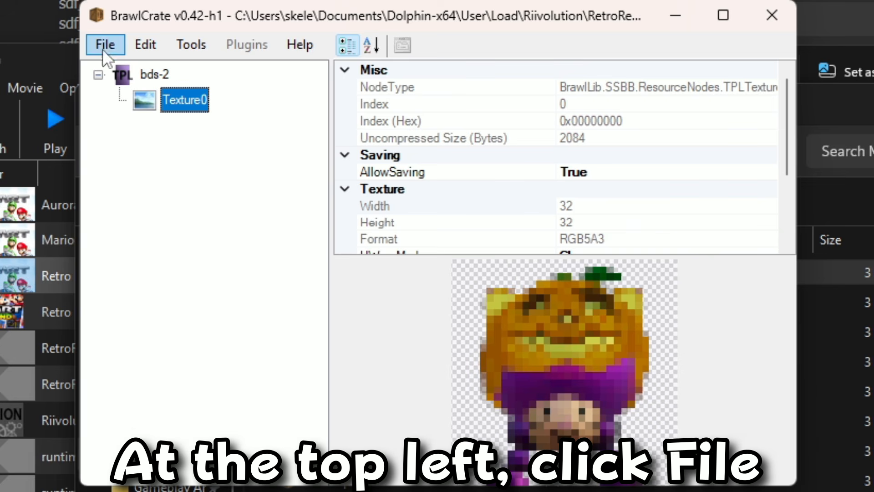
# Step: Save the edited texture archive as a separate bds-2.tpl in the mod's Icons folder
pyautogui.click(102, 39)
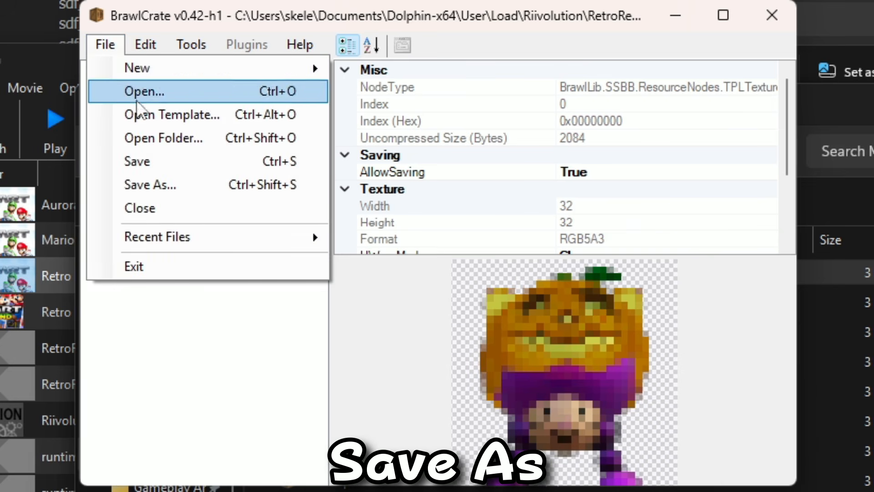
pyautogui.click(169, 185)
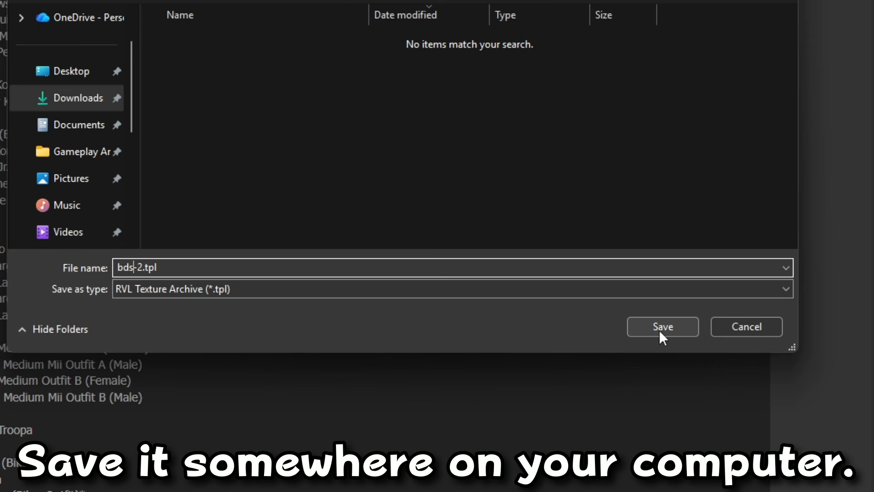
pyautogui.click(659, 330)
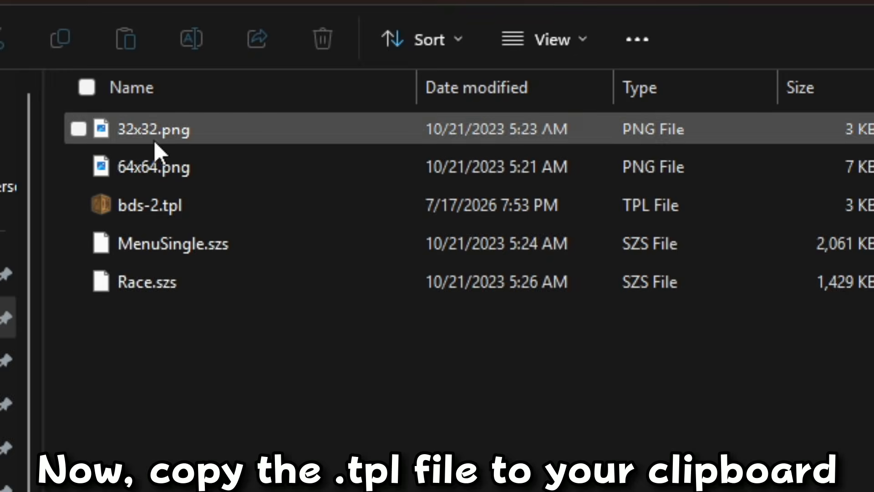
# Step: Copy bds-2.tpl from the mod's Icons folder into RetroRewind6's Patches folder
pyautogui.click(165, 207)
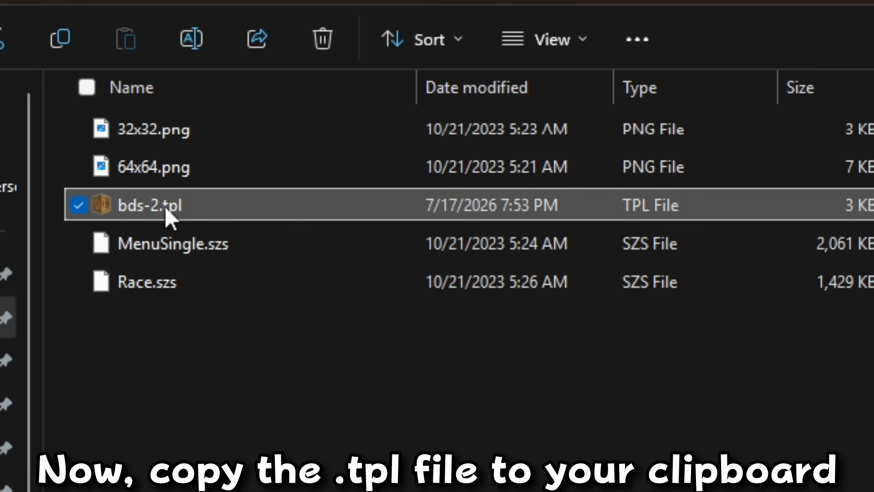
pyautogui.click(62, 37)
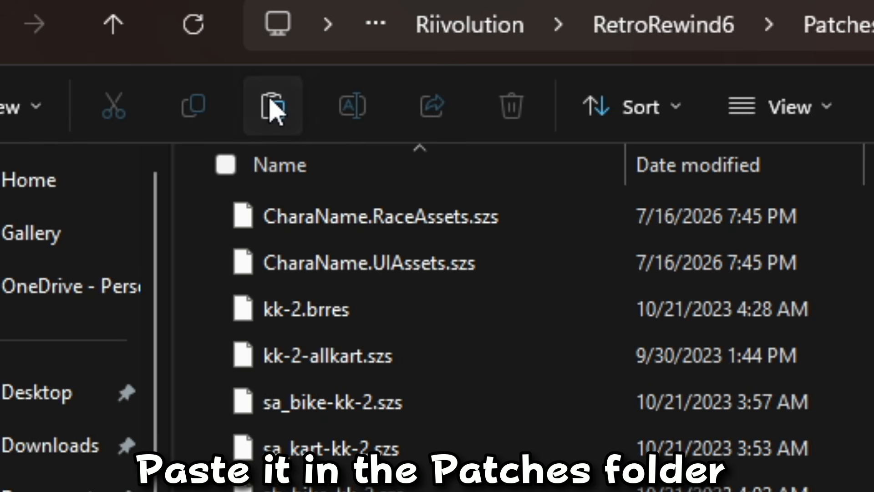
pyautogui.click(275, 109)
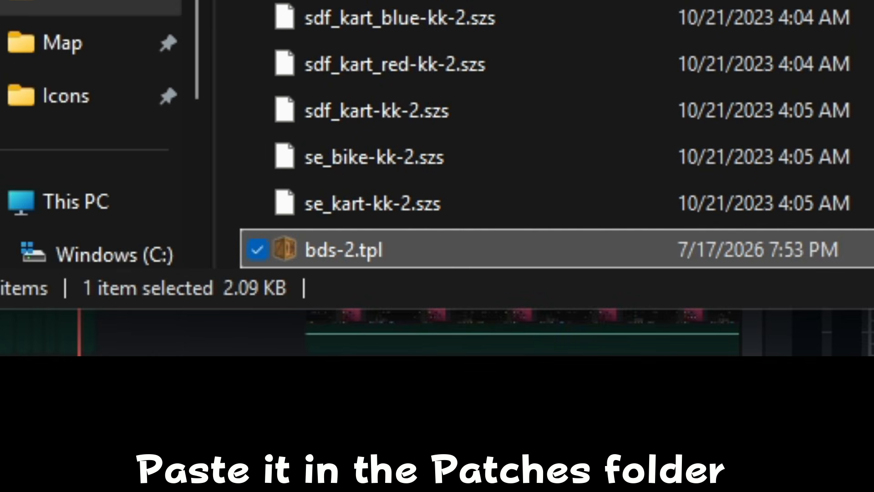
# Step: Rename bds-2.tpl in the Patches folder as kk-2.tpl
pyautogui.click(341, 255)
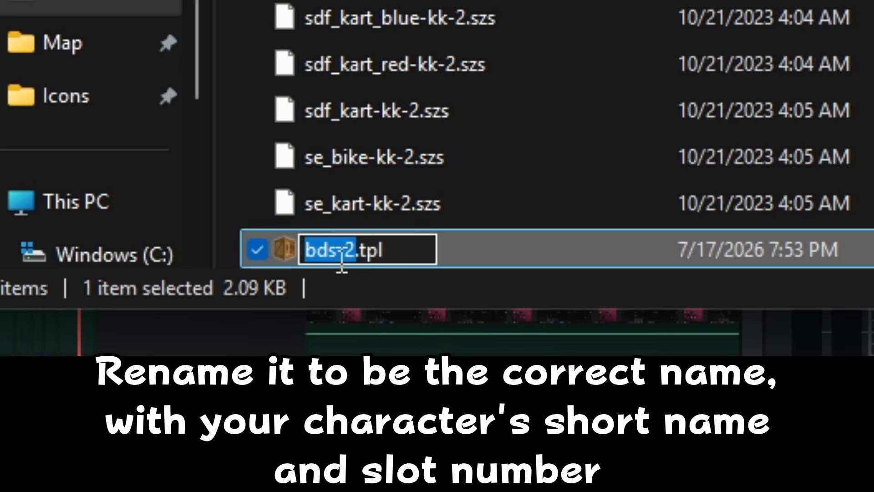
pyautogui.click(341, 257)
pyautogui.press('BackSpace')
pyautogui.press('BackSpace')
pyautogui.press('BackSpace')
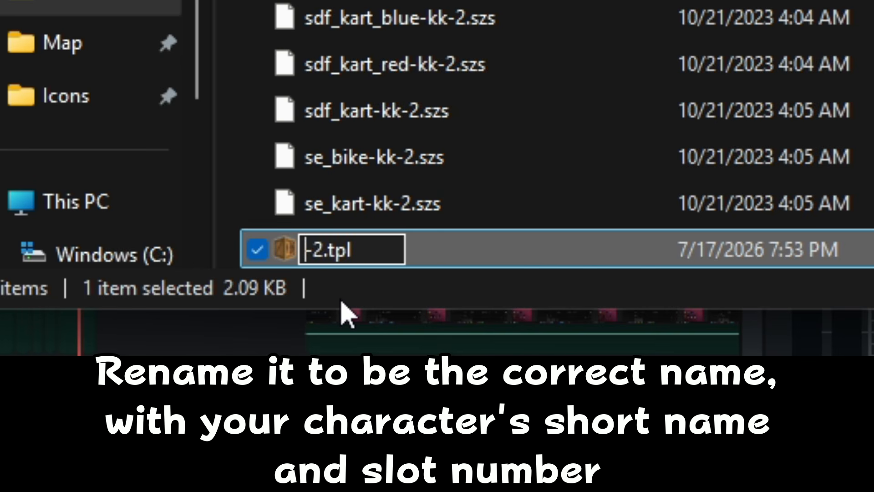
pyautogui.write('kk')
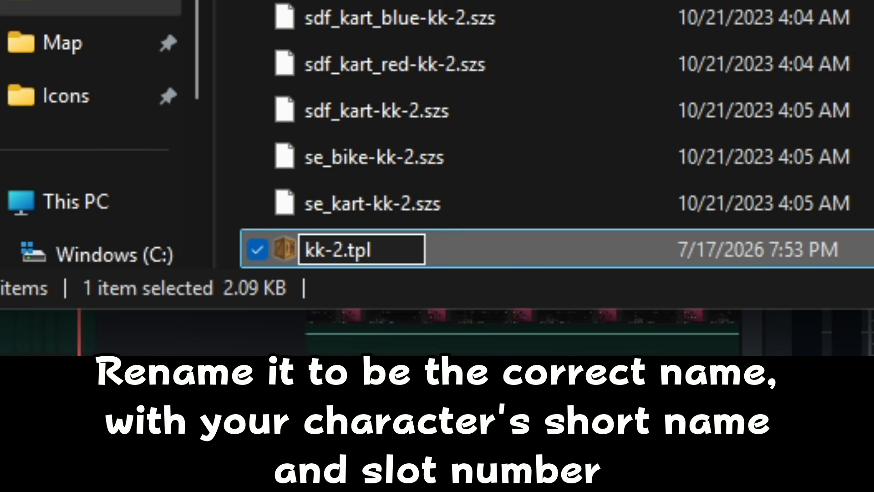
pyautogui.press('Return')
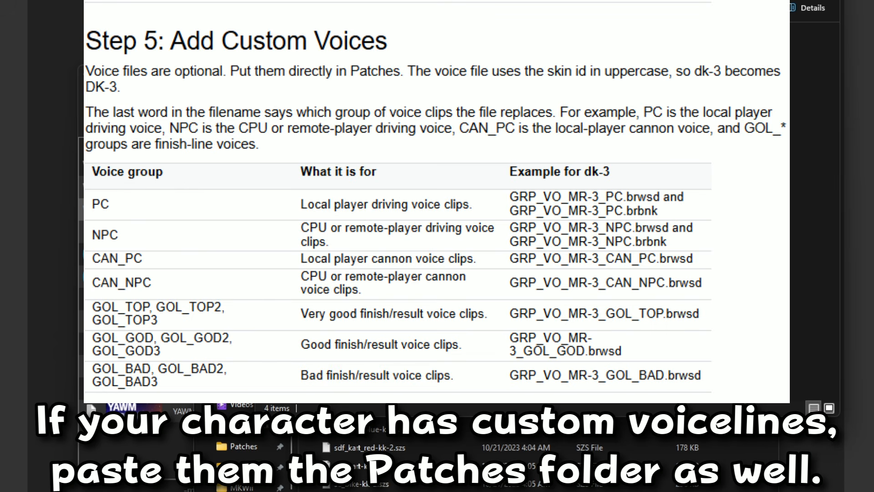